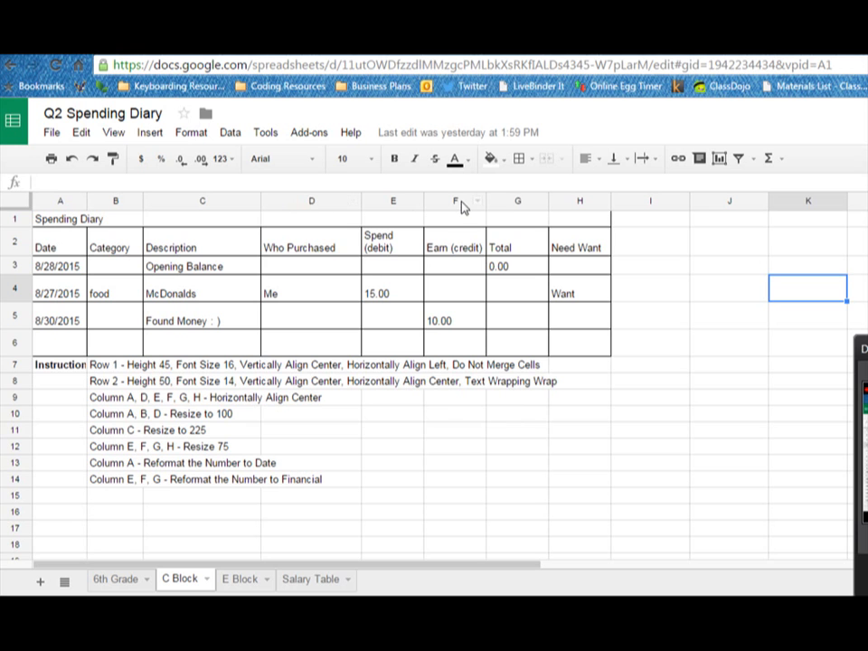
- Enter the text F11 in cell F11 as a label for its own cell reference
click(455, 435)
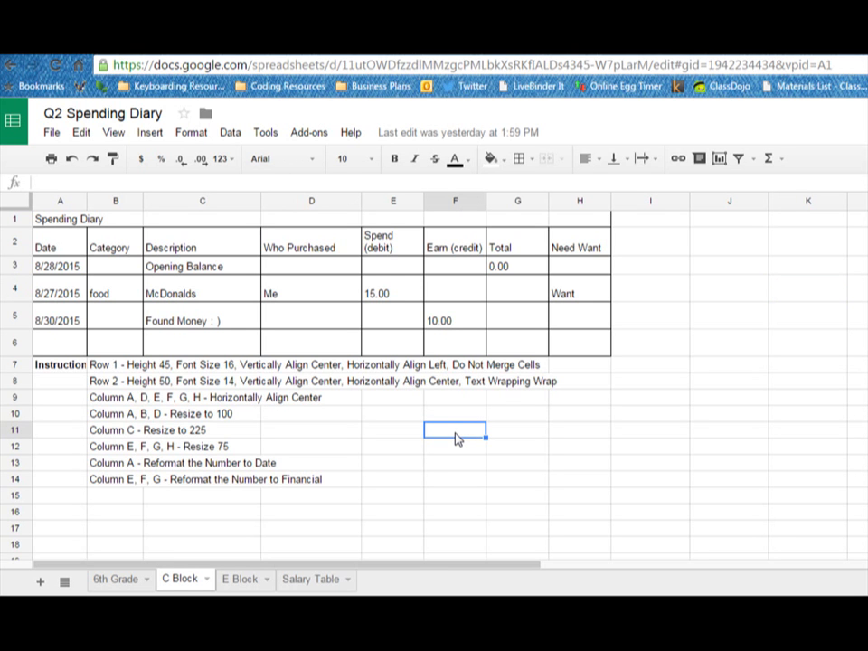
text(F11)
click(452, 493)
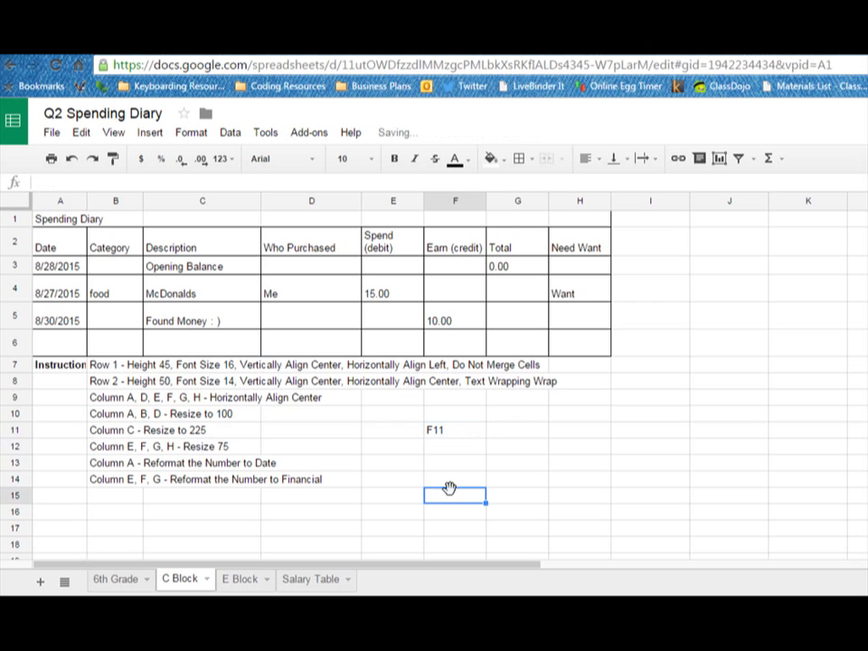
click(463, 440)
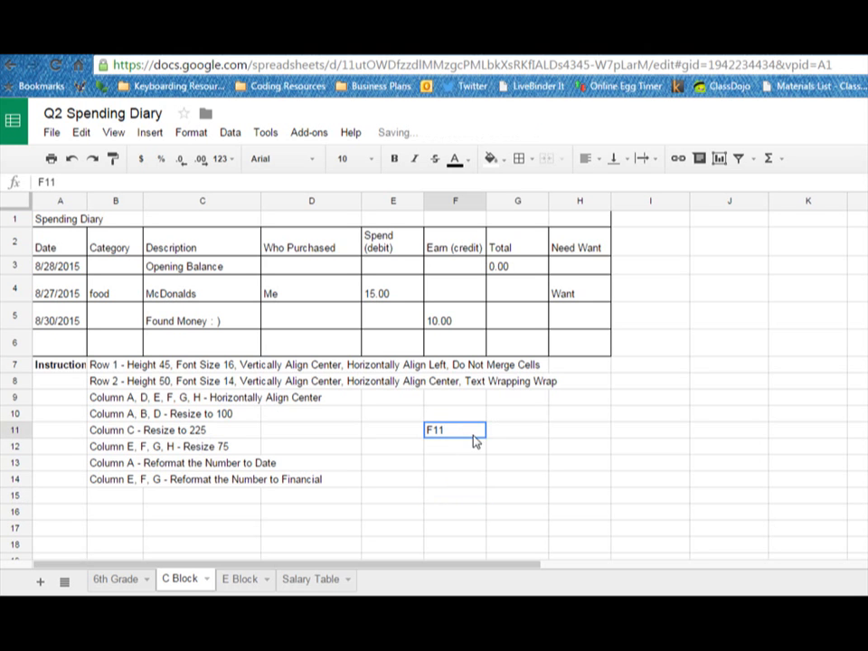
- Extend the label in cell F11 to read F11:J16, matching the block of cells from F11 to J16
drag(477, 440, 750, 512)
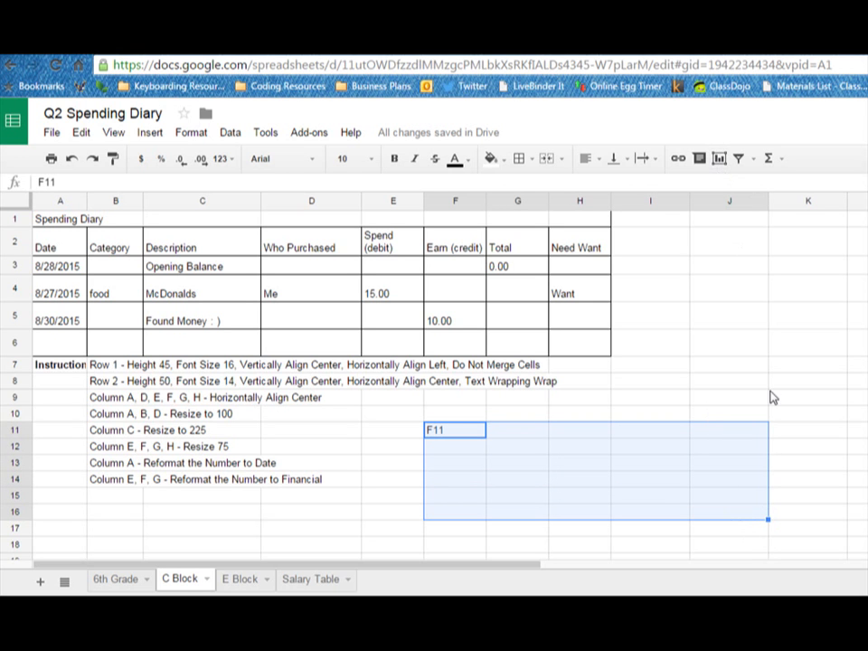
click(453, 441)
double_click(455, 431)
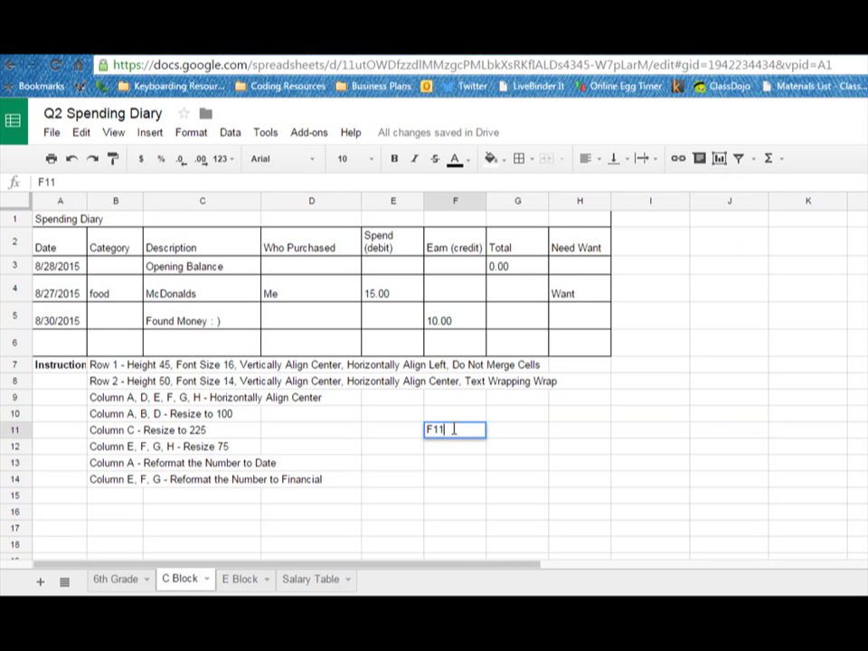
text(:J16)
scroll(738, 503, down, 3)
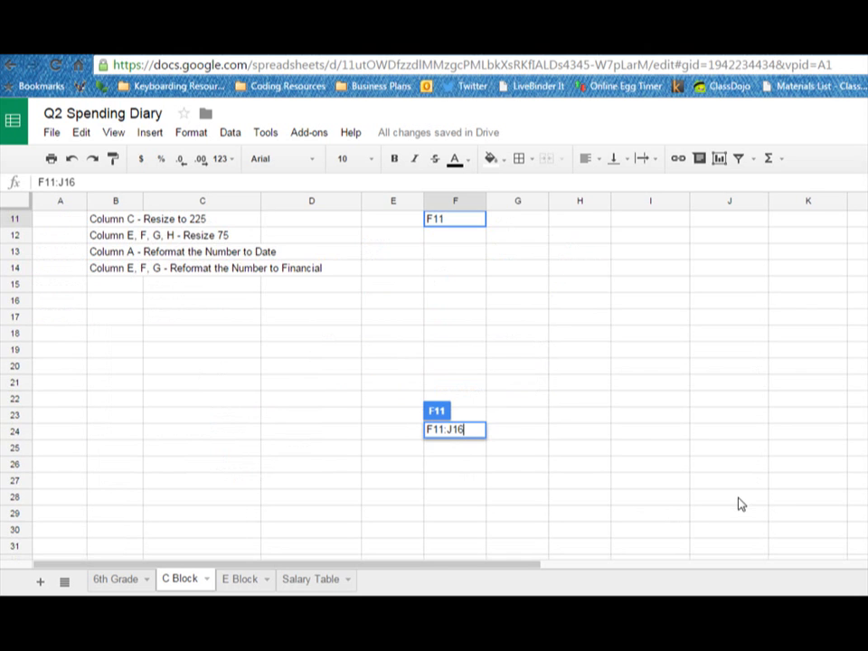
click(732, 286)
- Clear the contents of the cell range F11:J16
drag(725, 304, 454, 220)
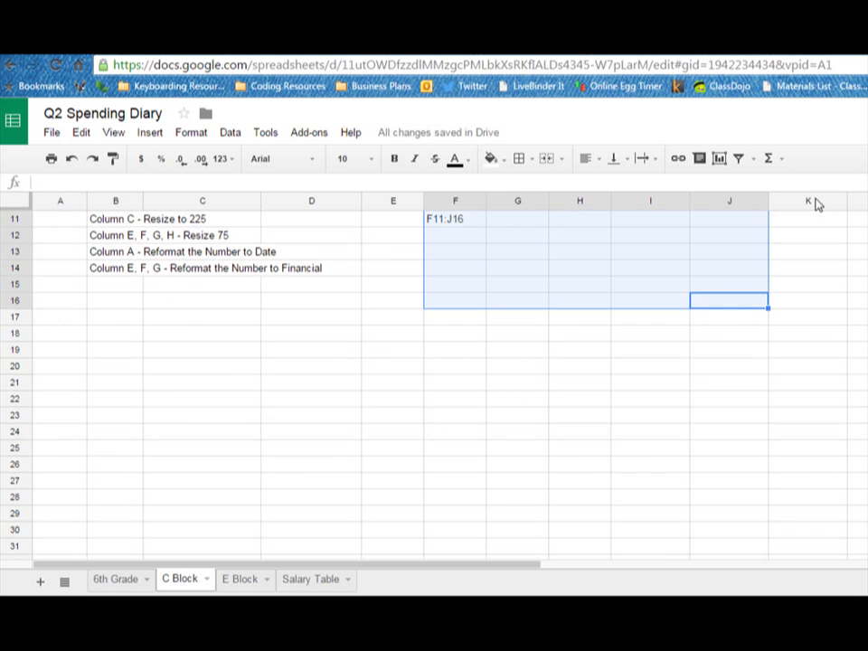
scroll(434, 371, up, 5)
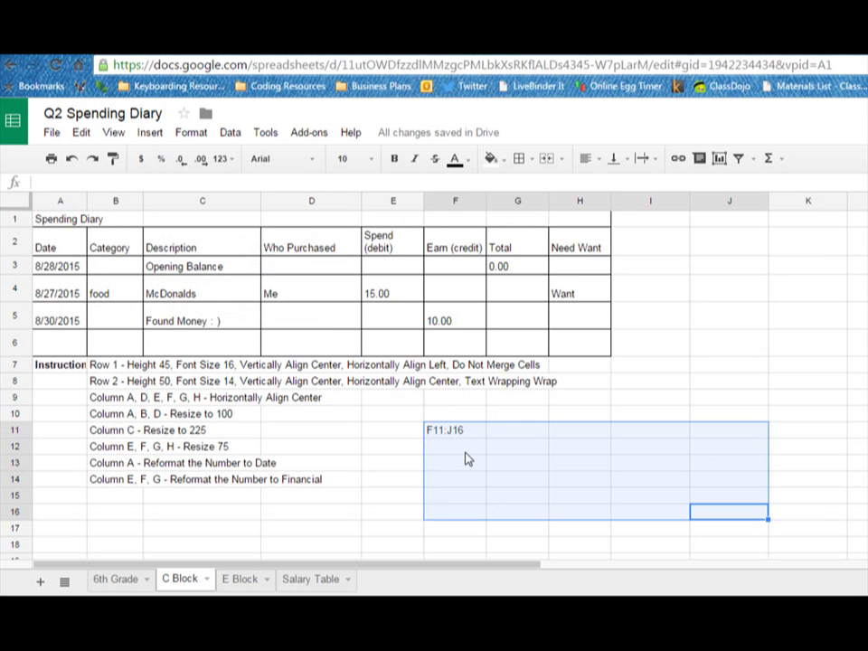
key(Delete)
click(645, 449)
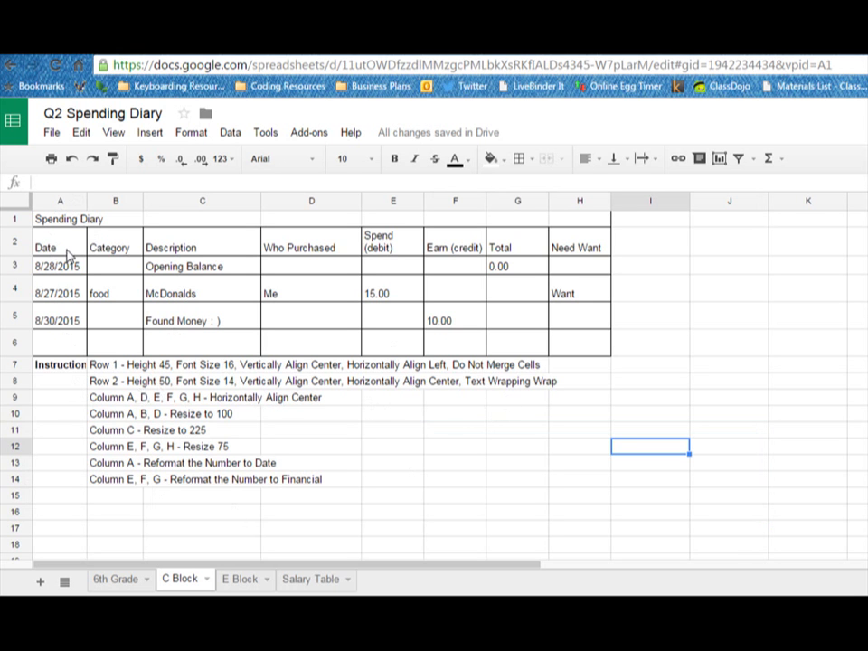
- Widen column A to fit the Spending Diary title, and narrow it again
click(62, 223)
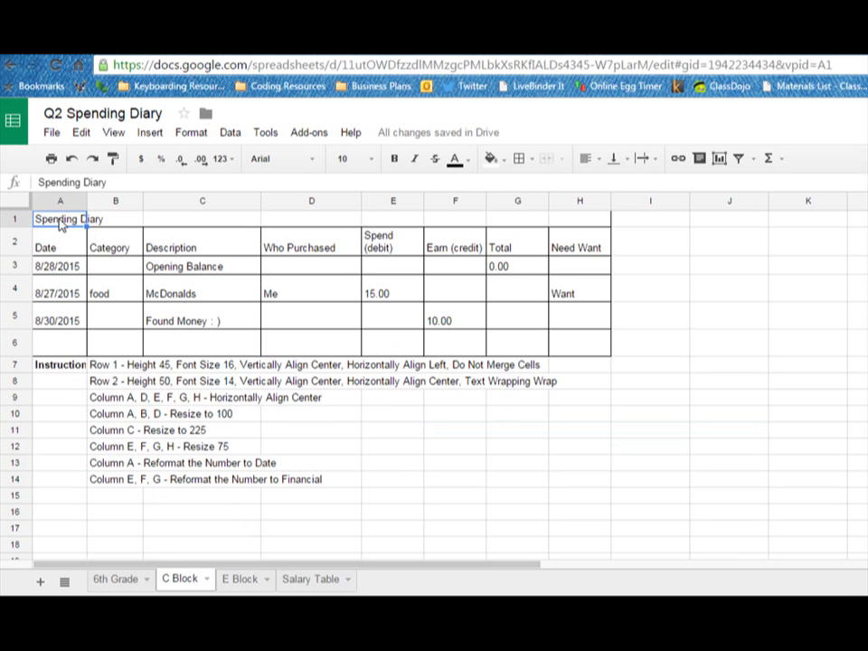
click(110, 223)
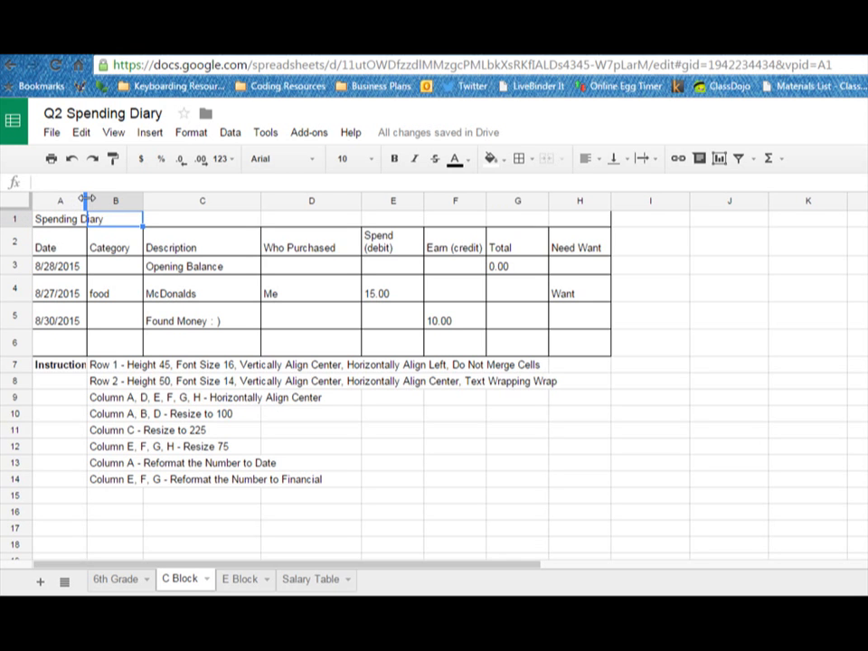
drag(87, 198, 131, 198)
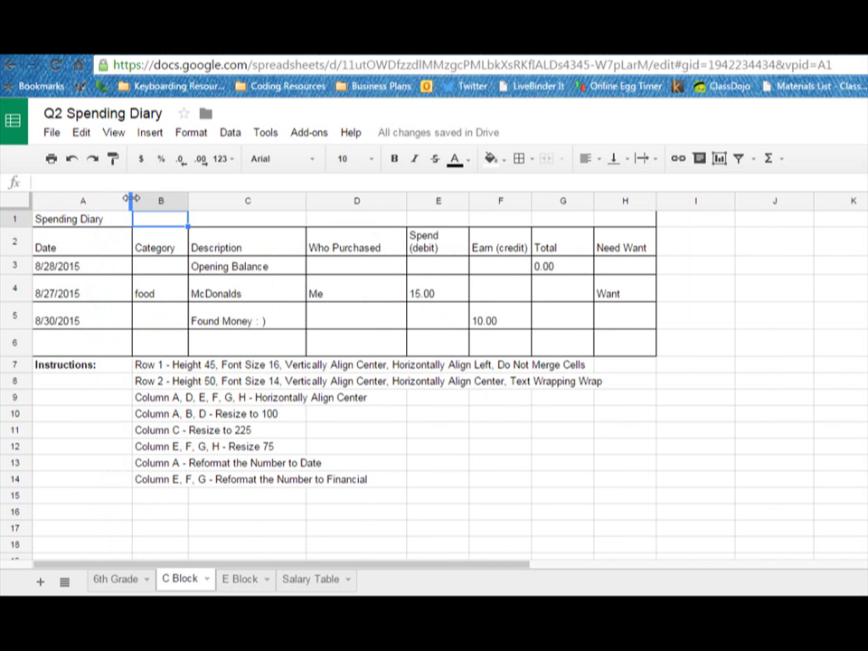
drag(131, 198, 83, 198)
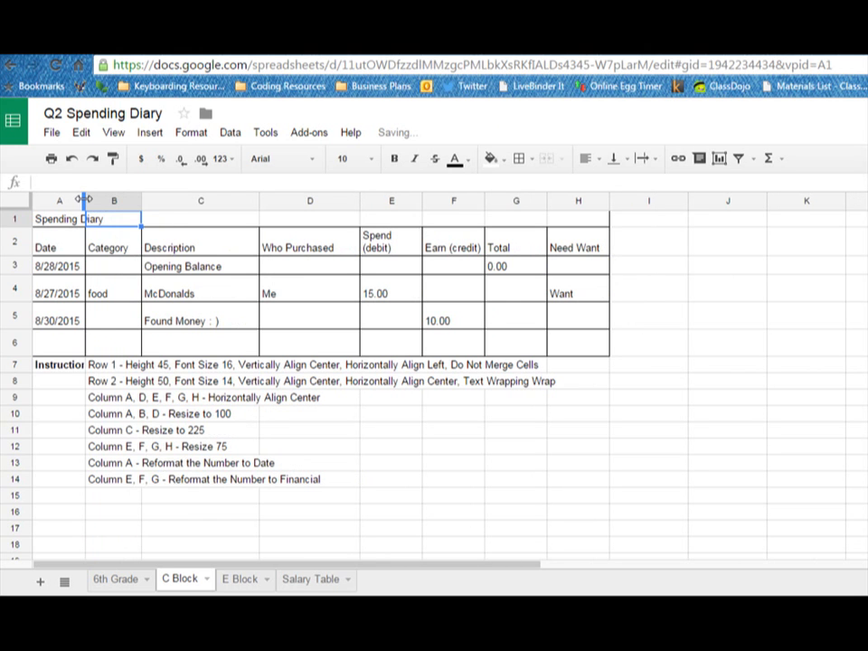
right_click(83, 198)
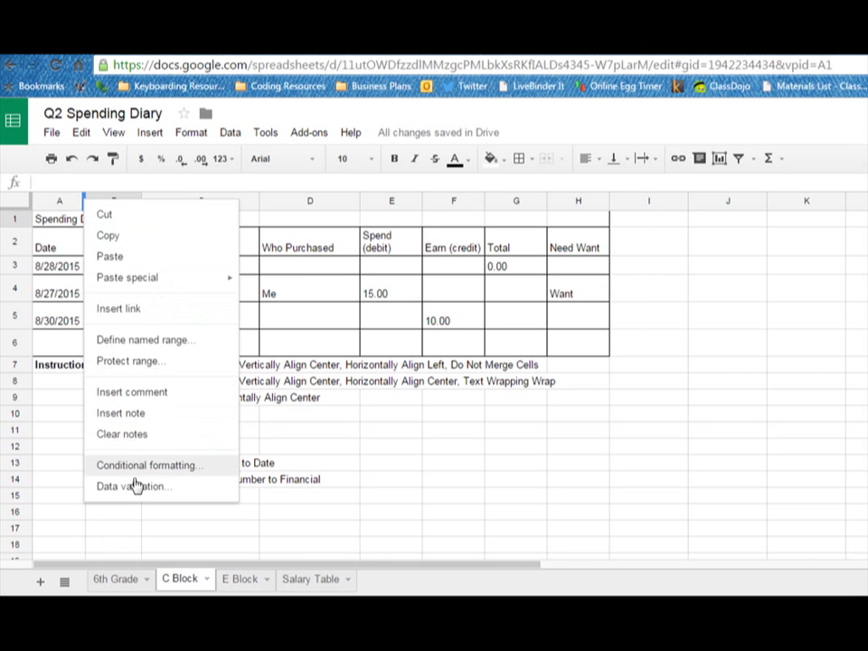
click(402, 514)
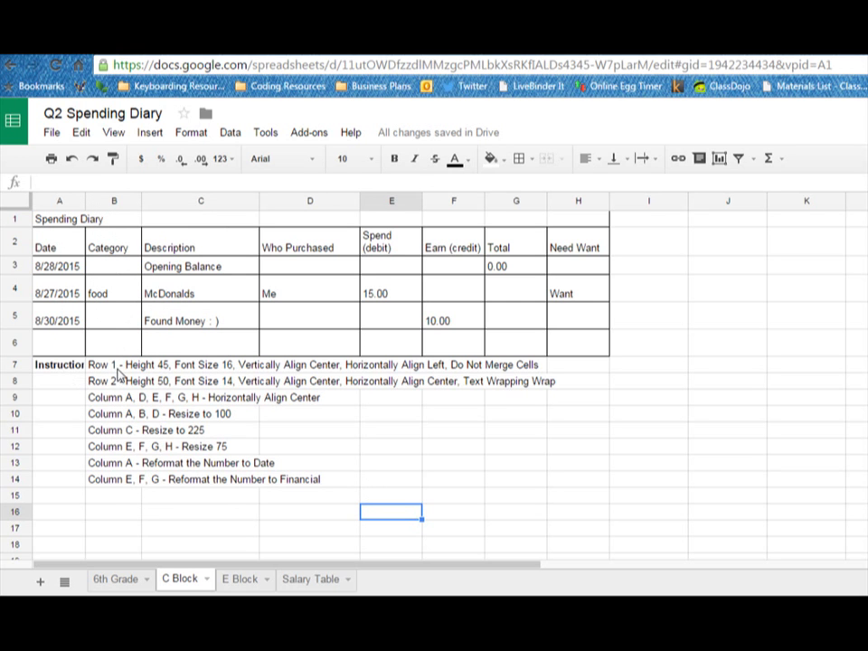
- Set the height of row 1 to 45 pixels
click(15, 219)
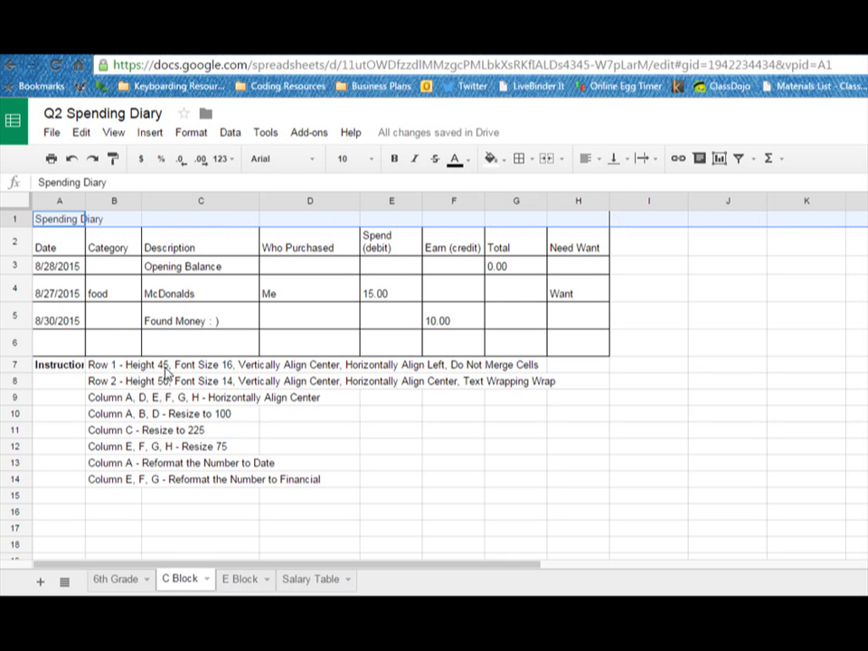
right_click(15, 220)
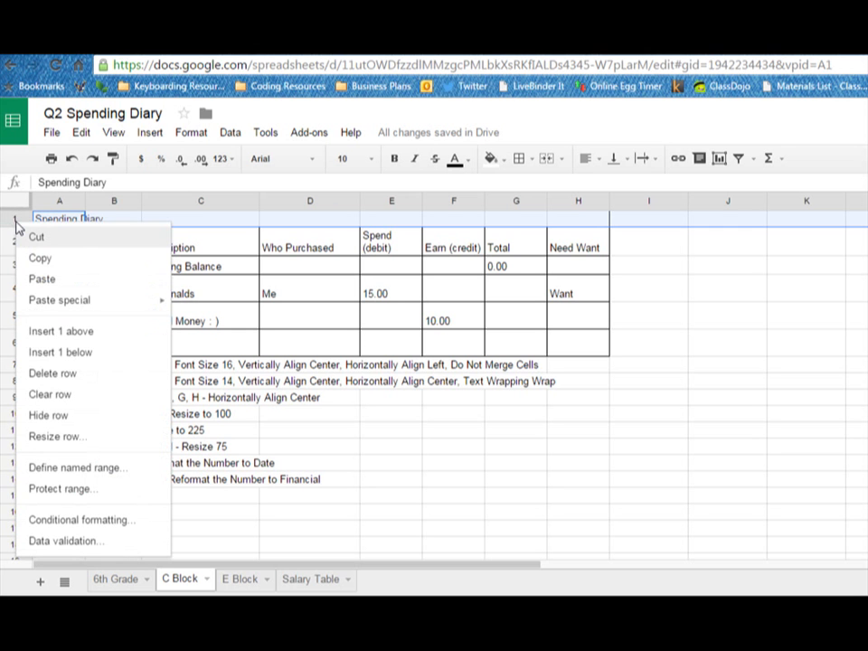
click(83, 438)
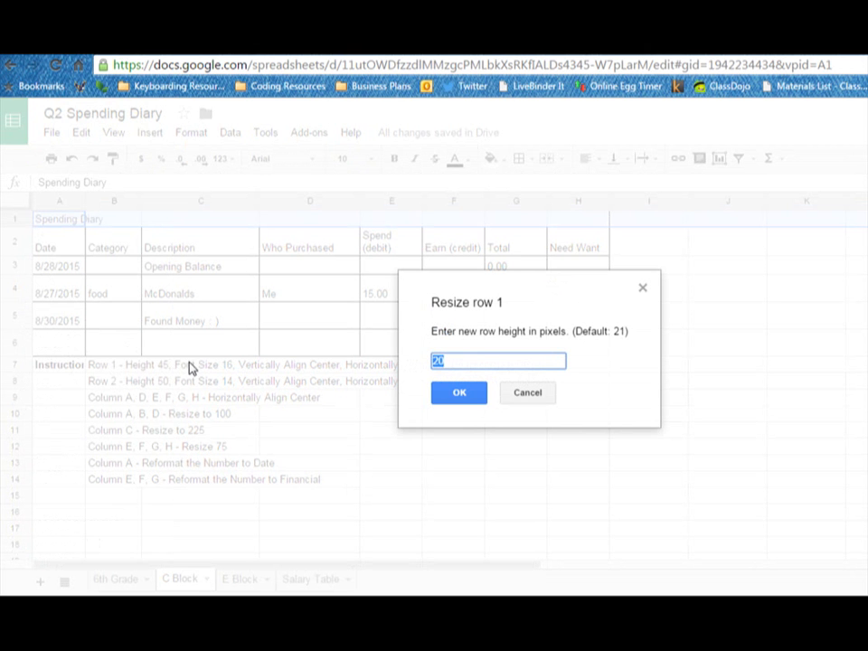
text(45)
key(Return)
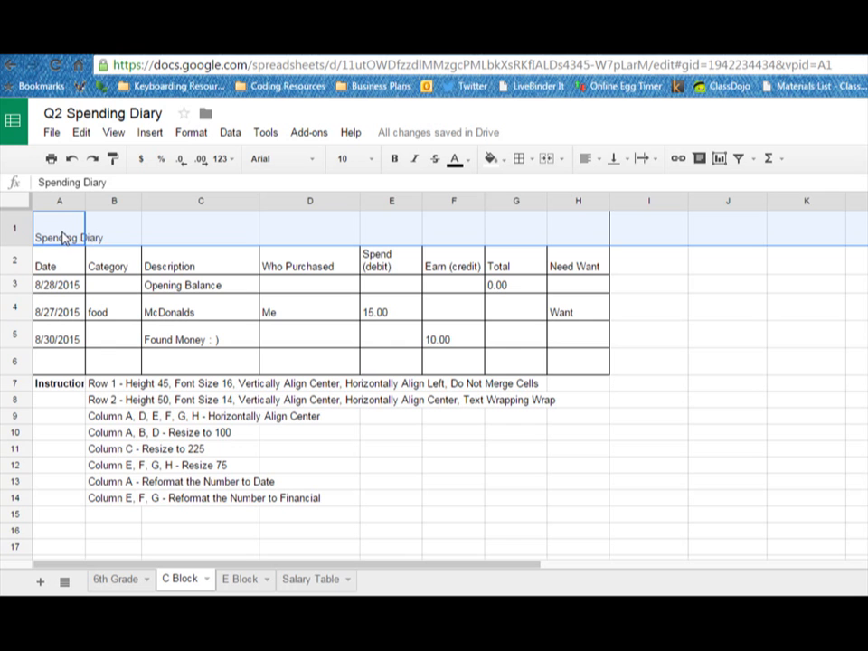
- Set the font size of row 1 to 16
click(373, 165)
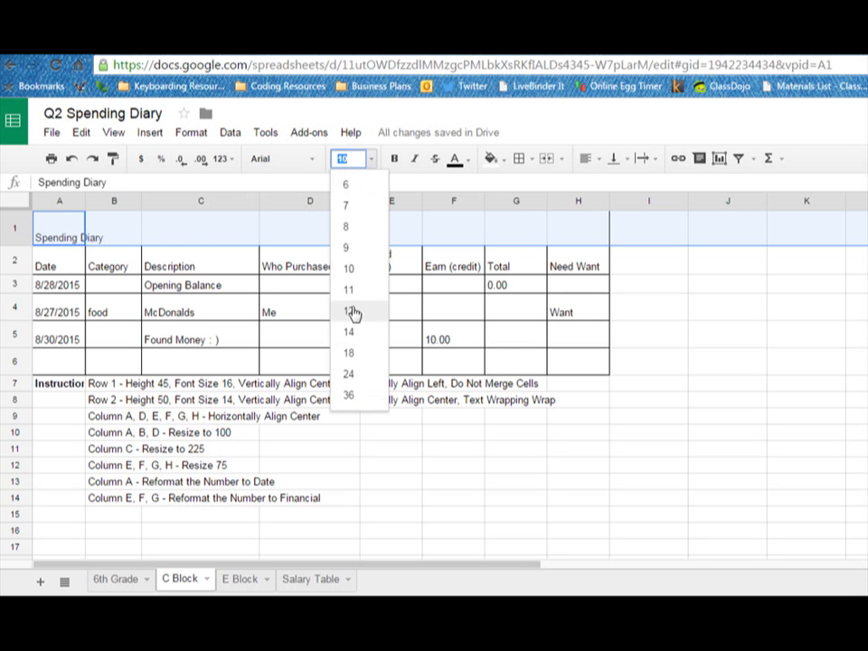
click(351, 160)
text(6)
key(Return)
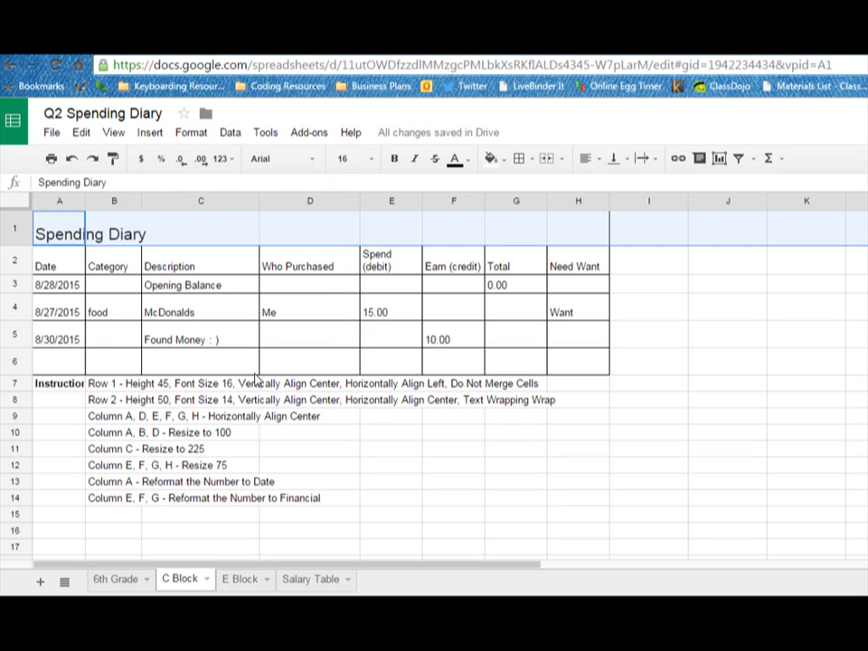
- Try to vertically center the Spending Diary title
click(79, 256)
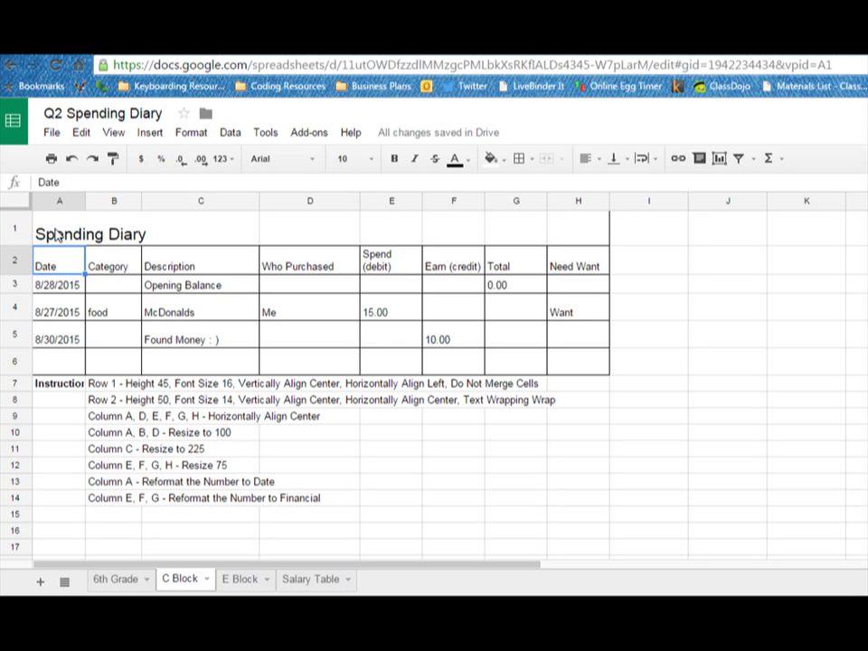
click(56, 234)
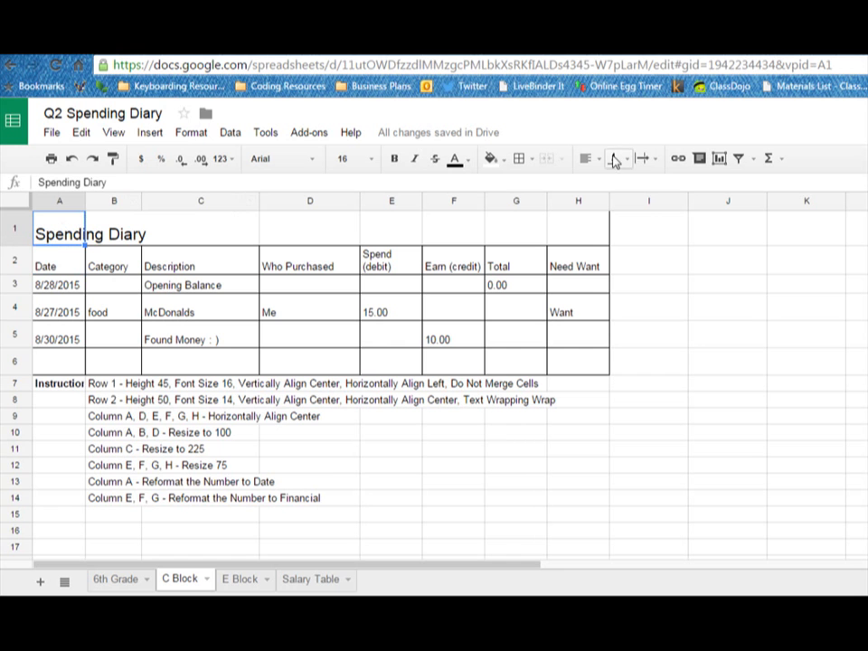
click(601, 160)
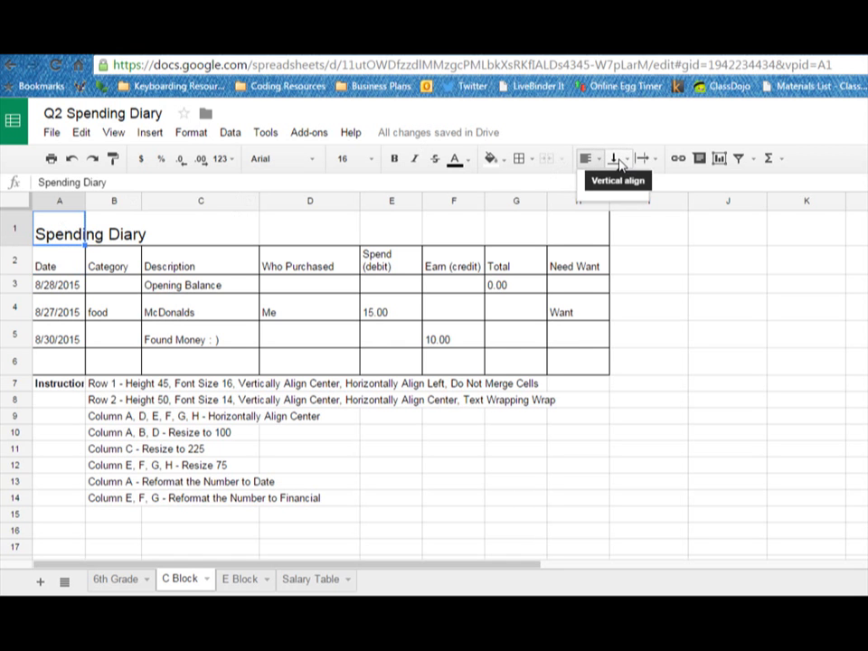
click(711, 288)
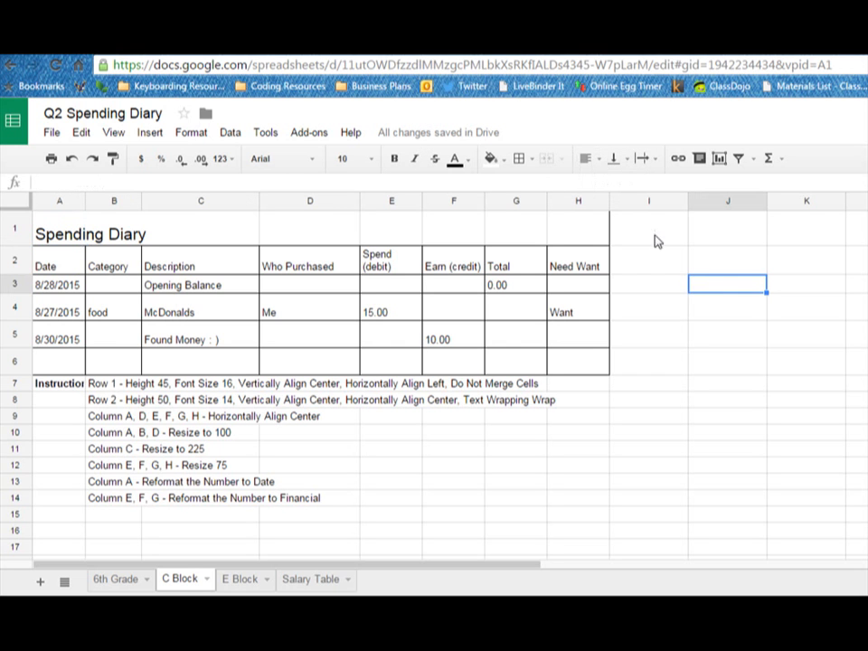
click(616, 160)
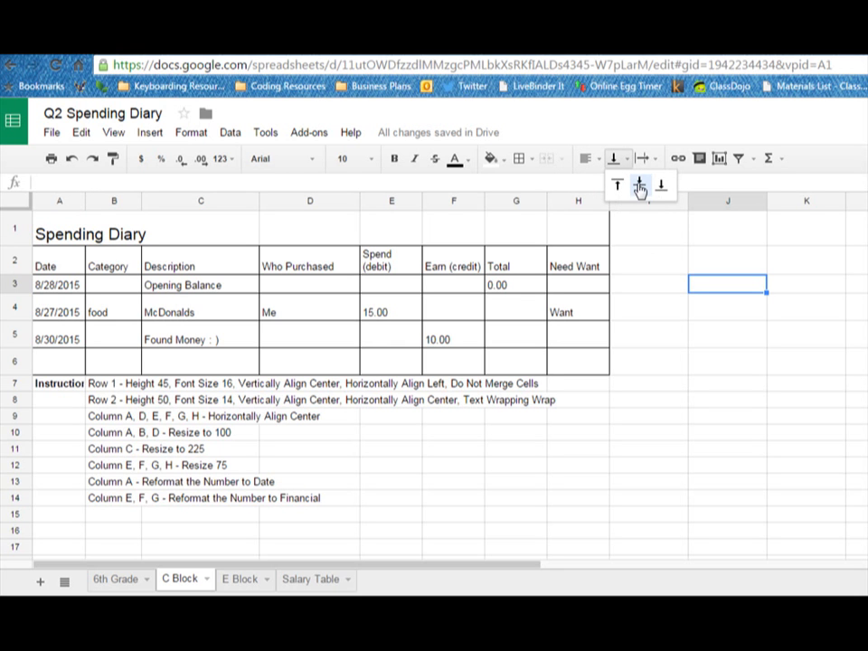
click(639, 185)
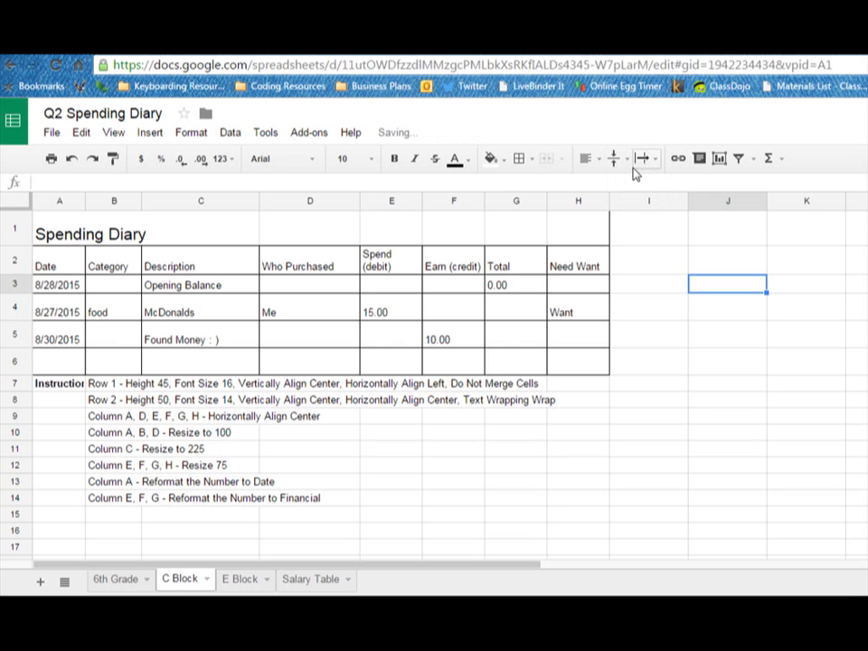
- Vertically center the Spending Diary title in cell A1 and check its horizontal alignment options
click(64, 232)
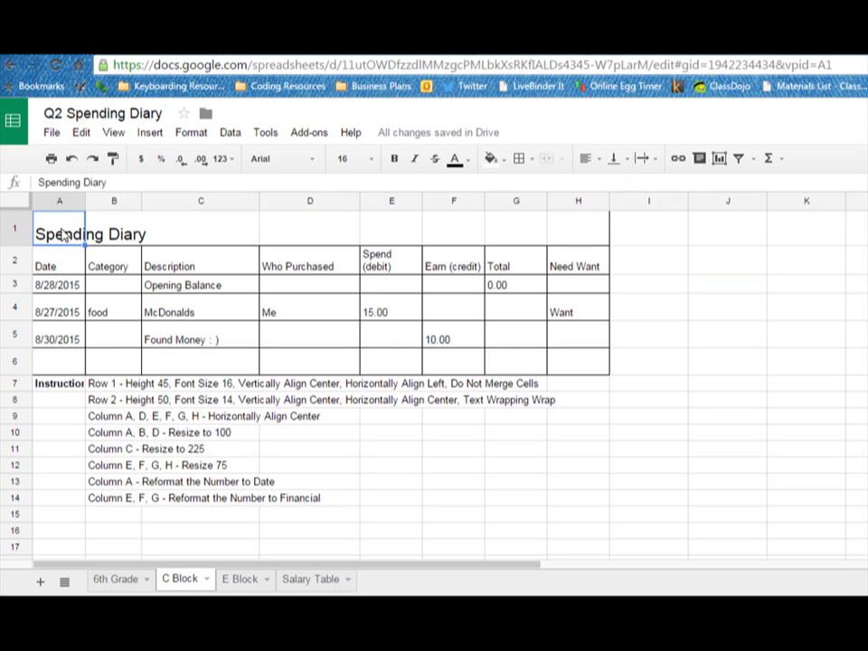
click(624, 160)
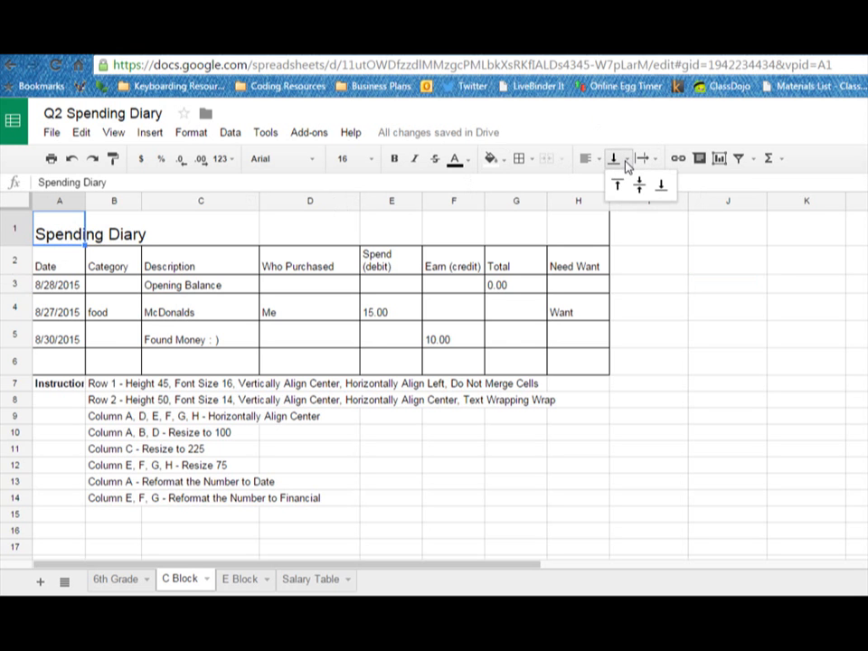
click(639, 185)
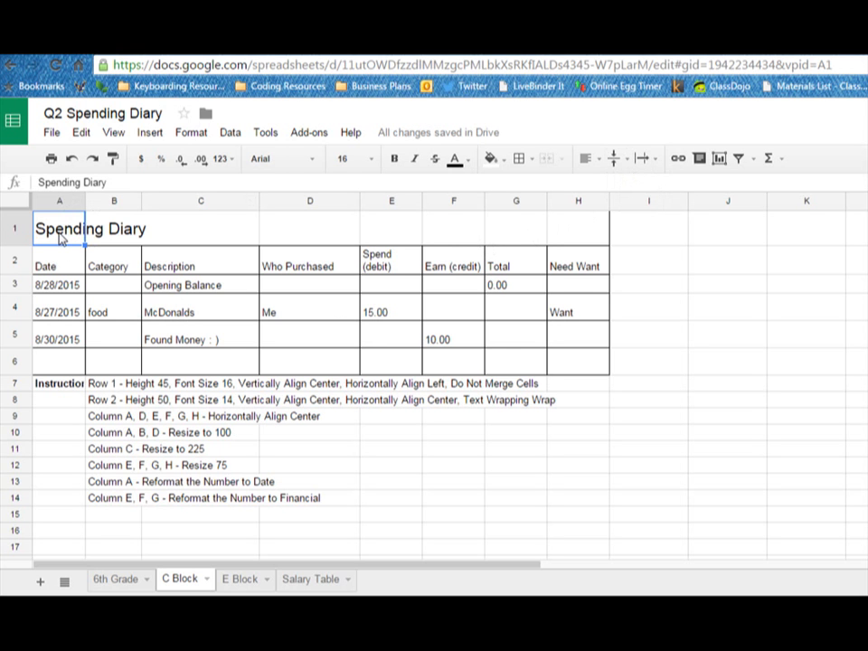
click(597, 164)
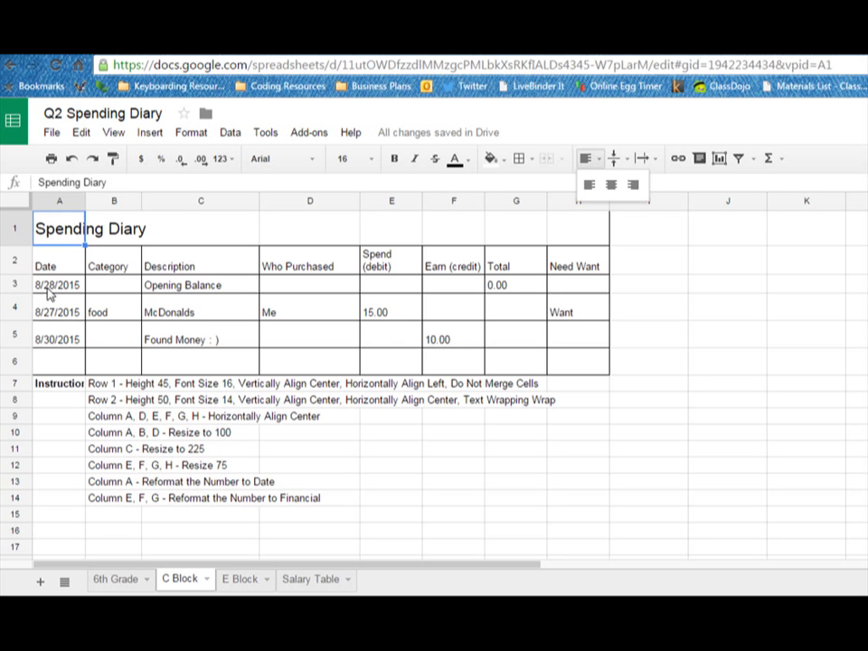
- Set the height of row 2, the column headings row, to 50 pixels
click(17, 262)
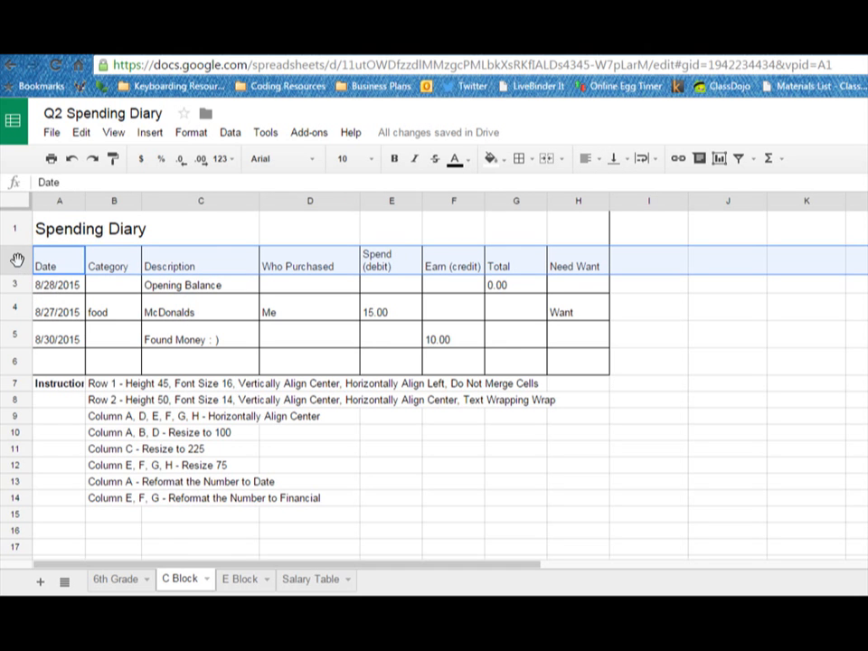
right_click(19, 262)
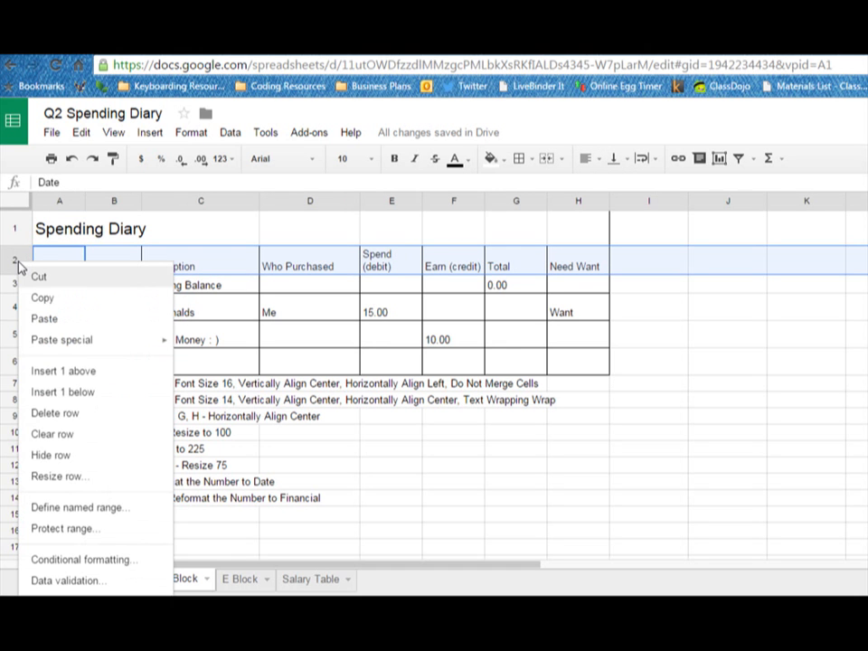
click(56, 477)
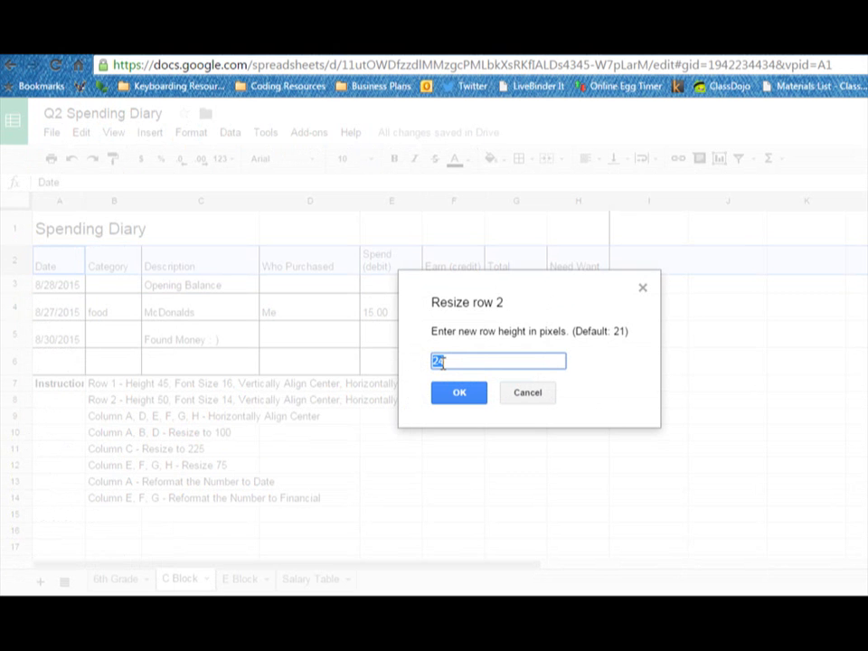
text(50)
key(Return)
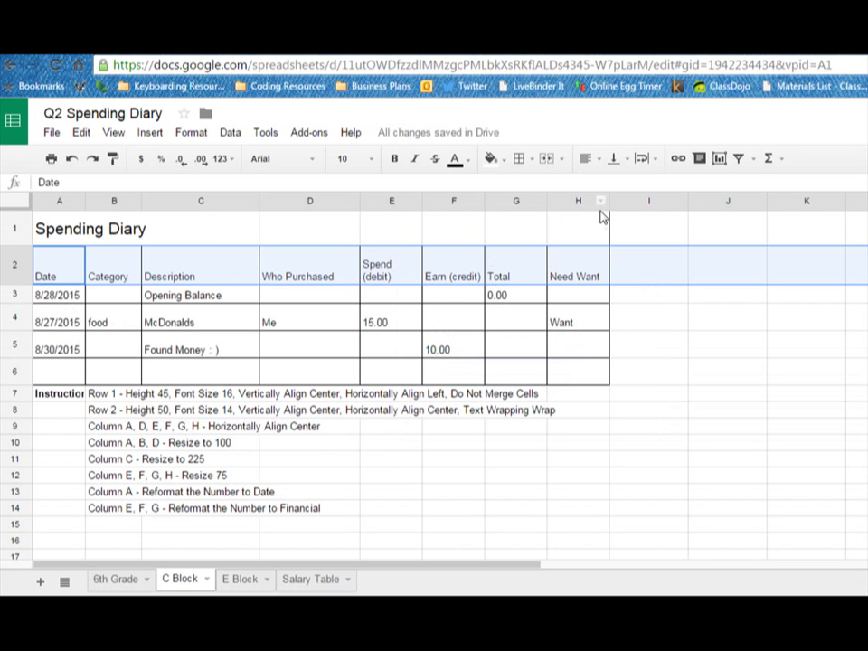
- Set the font size of row 2, the column headings, to 14 and vertically center its text
click(371, 160)
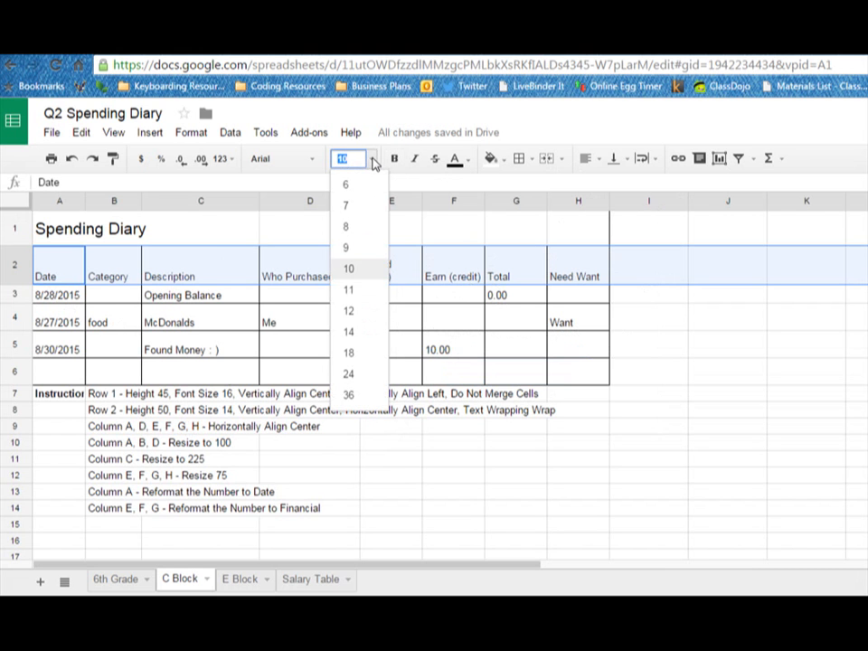
click(353, 336)
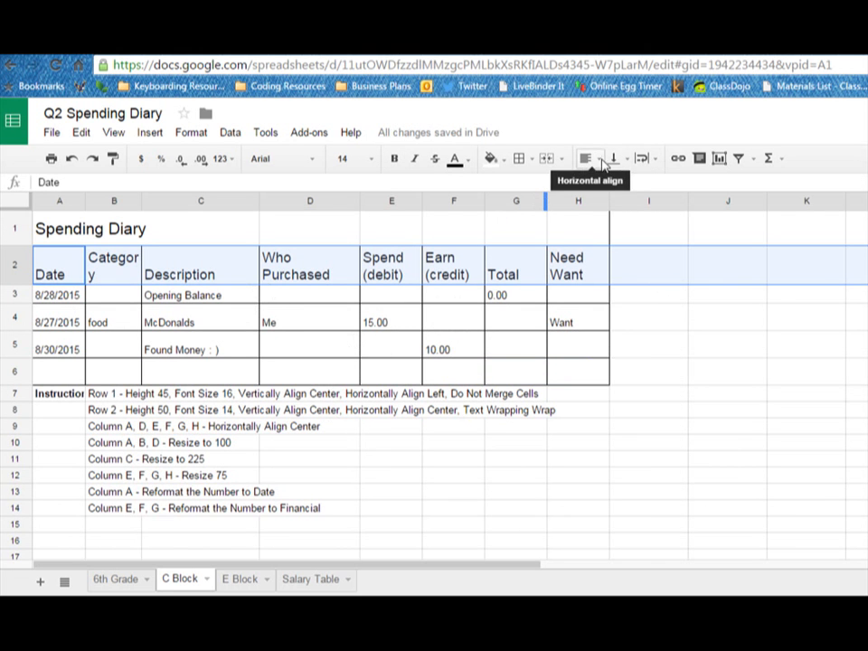
click(628, 161)
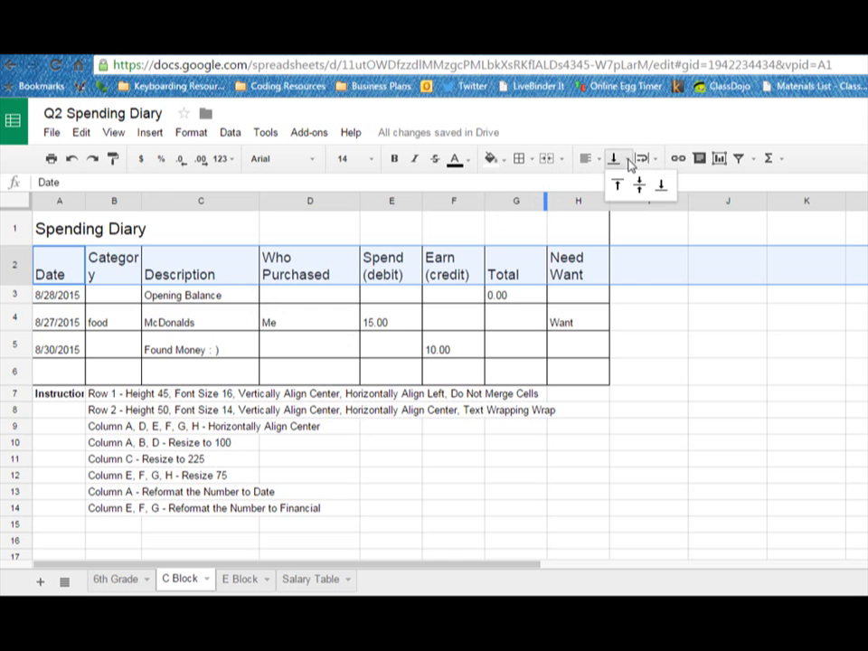
click(639, 184)
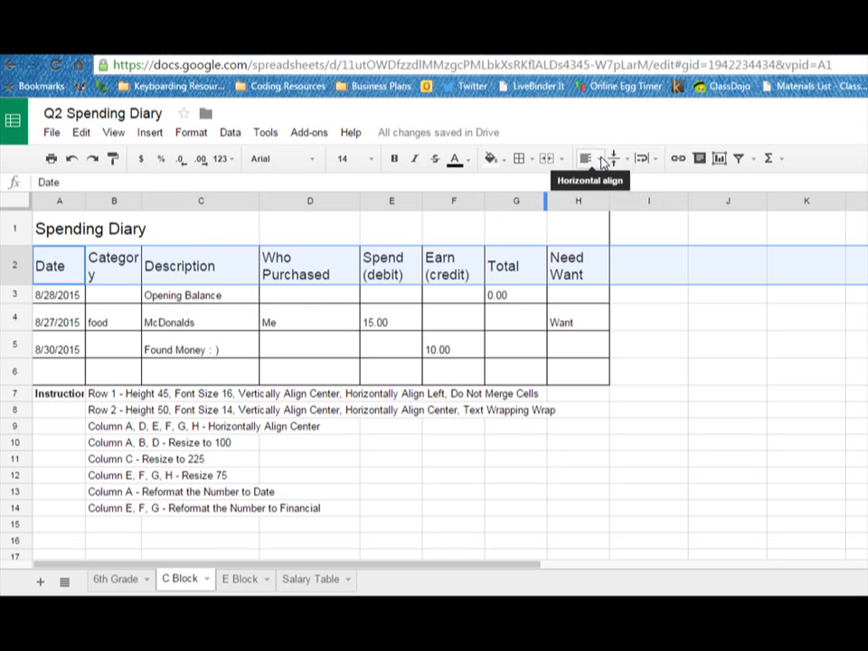
- Horizontally center the column headings in row 2 and make them bold
click(602, 161)
click(612, 185)
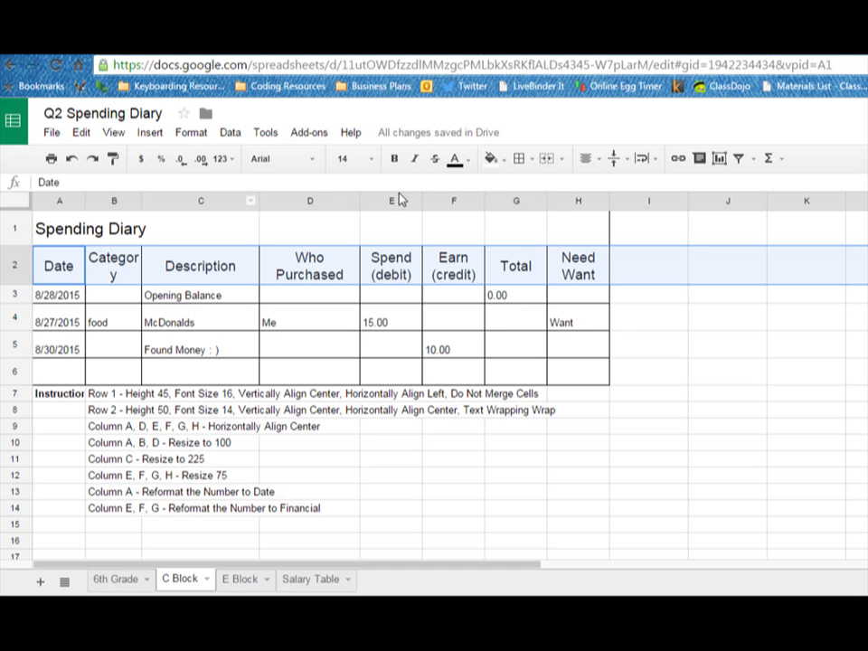
click(394, 159)
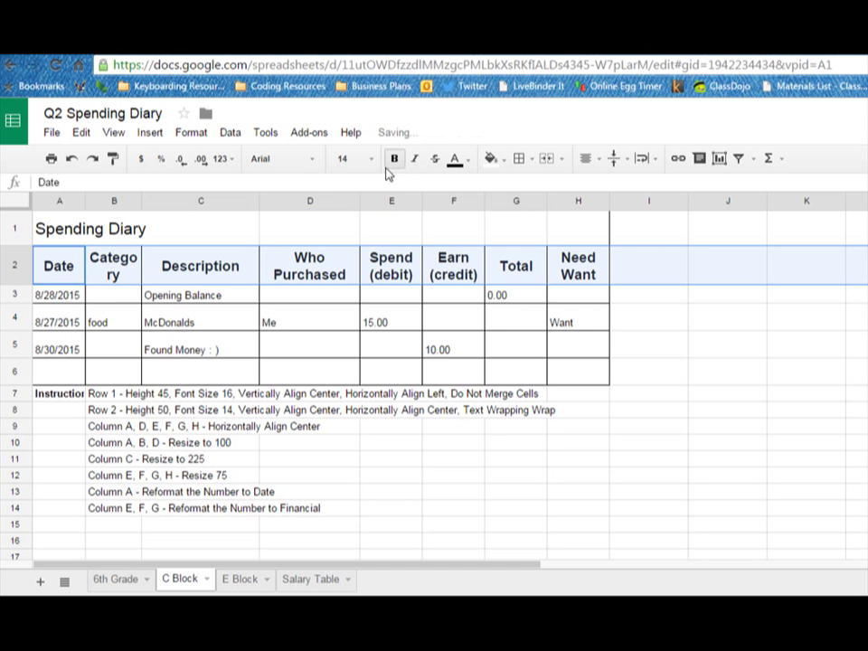
- Make the Spending Diary title in cell A1 bold
click(117, 241)
click(82, 234)
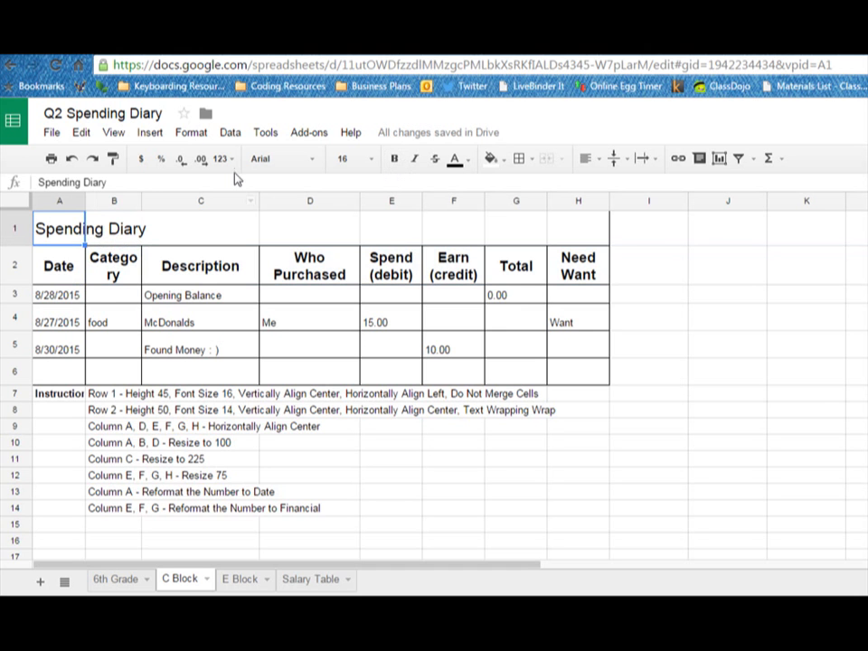
click(394, 159)
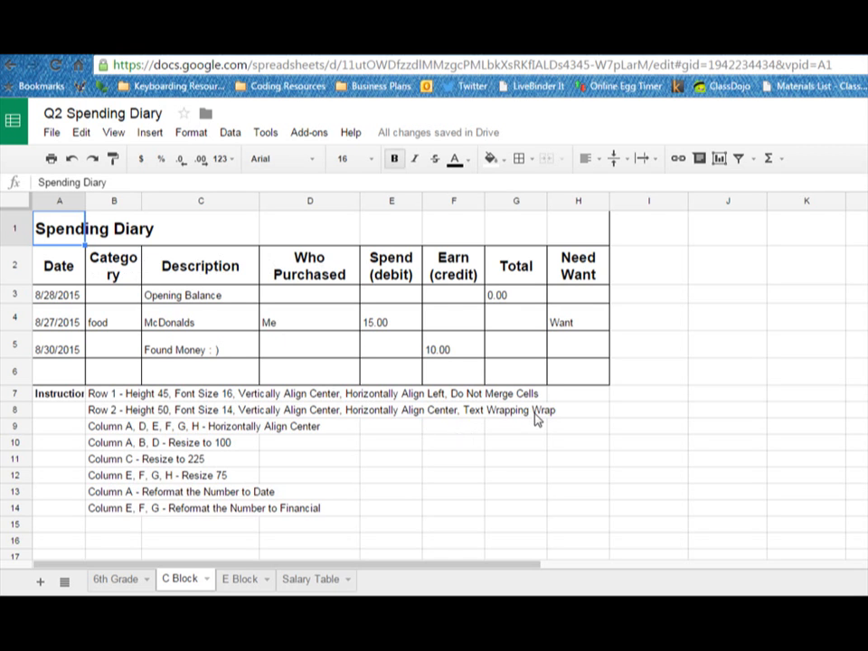
- Set the text wrapping of the column headings in row 2 to overflow
click(14, 265)
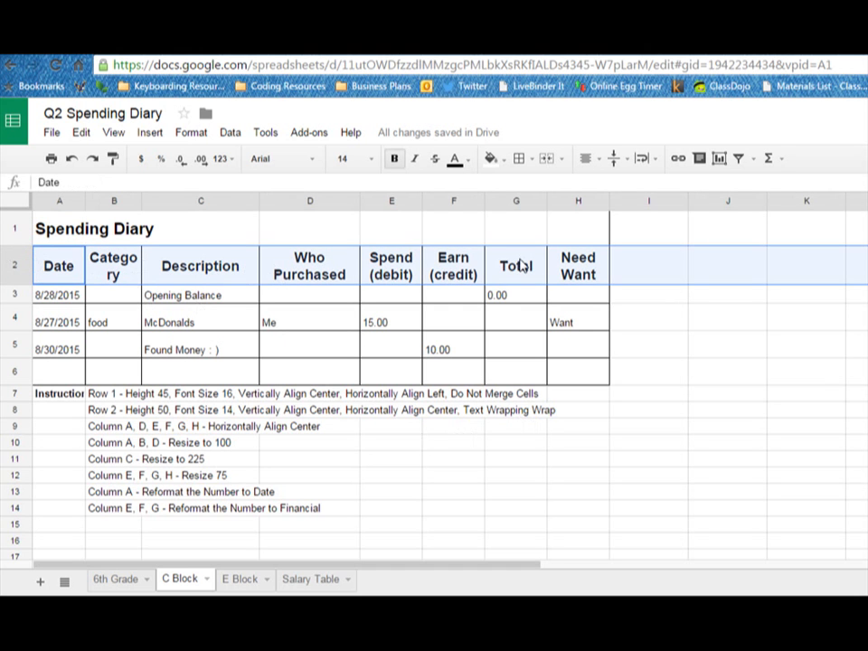
click(658, 161)
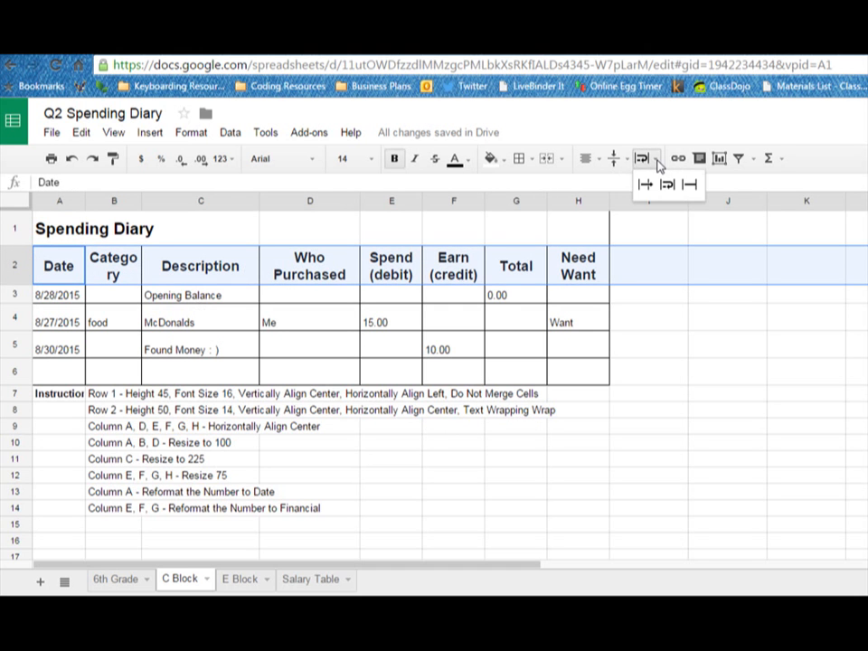
click(645, 190)
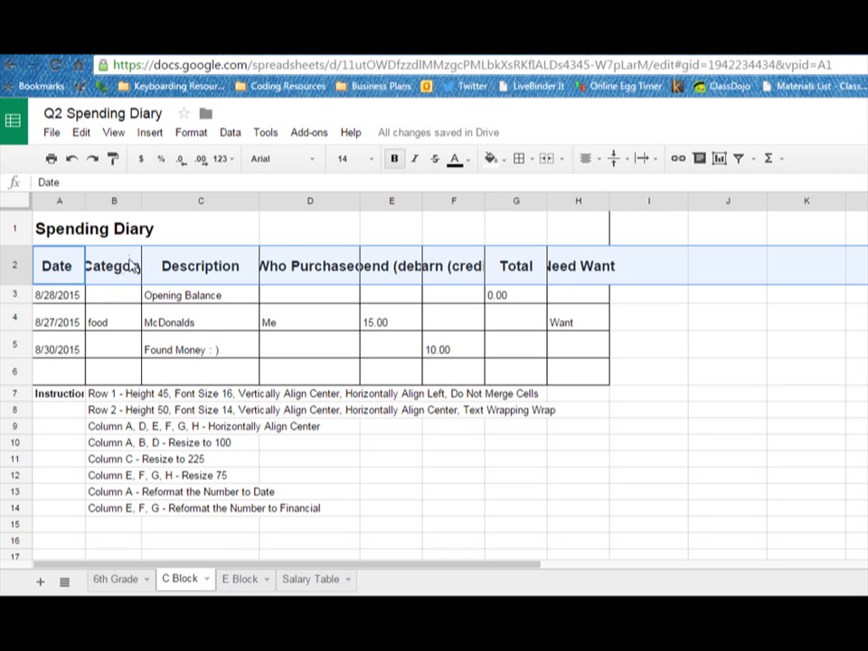
- Set the text wrapping of the Spend (debit) heading in cell E2 to clip
click(403, 268)
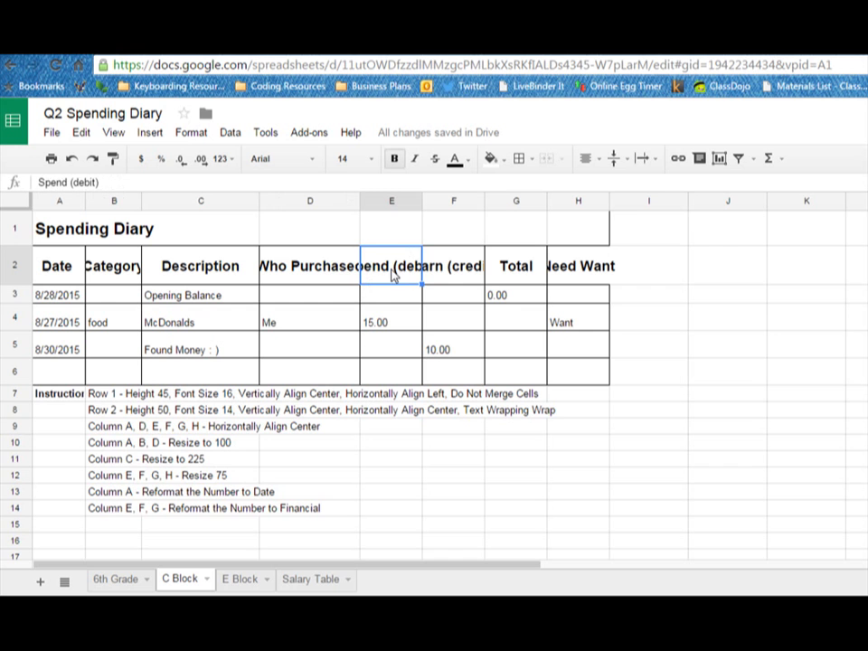
click(645, 160)
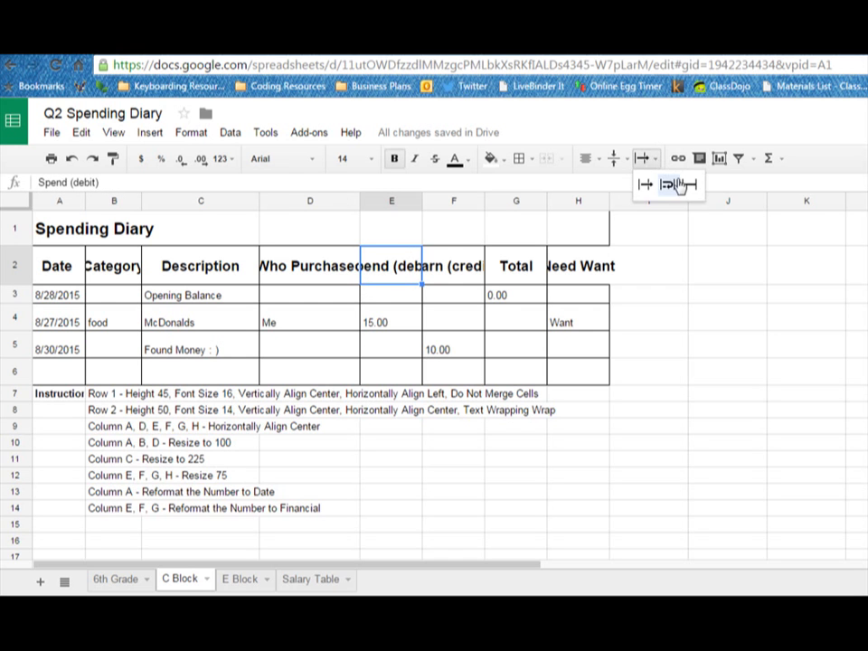
click(689, 185)
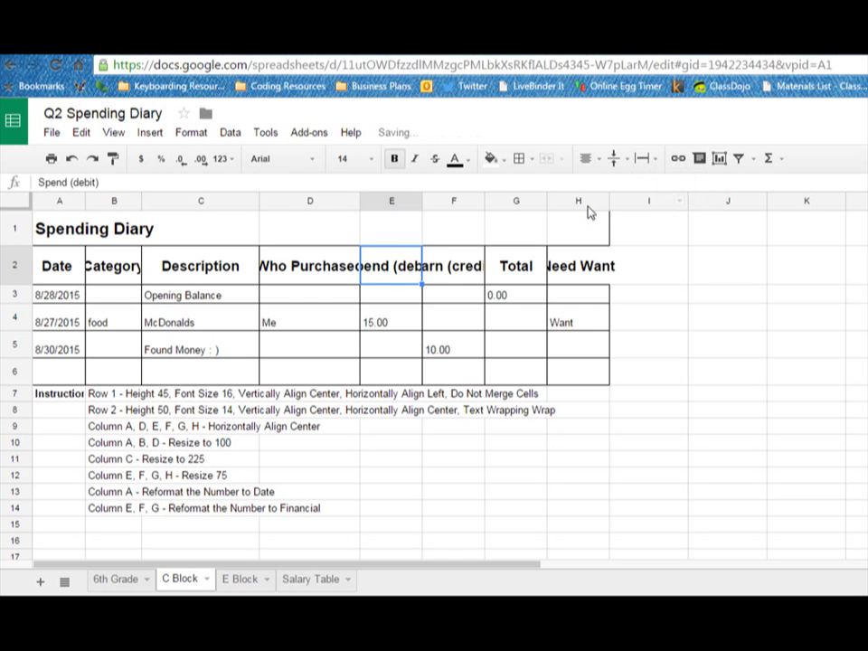
- Set the text wrapping of the whole column headings row, row 2, to wrap
click(16, 268)
click(657, 161)
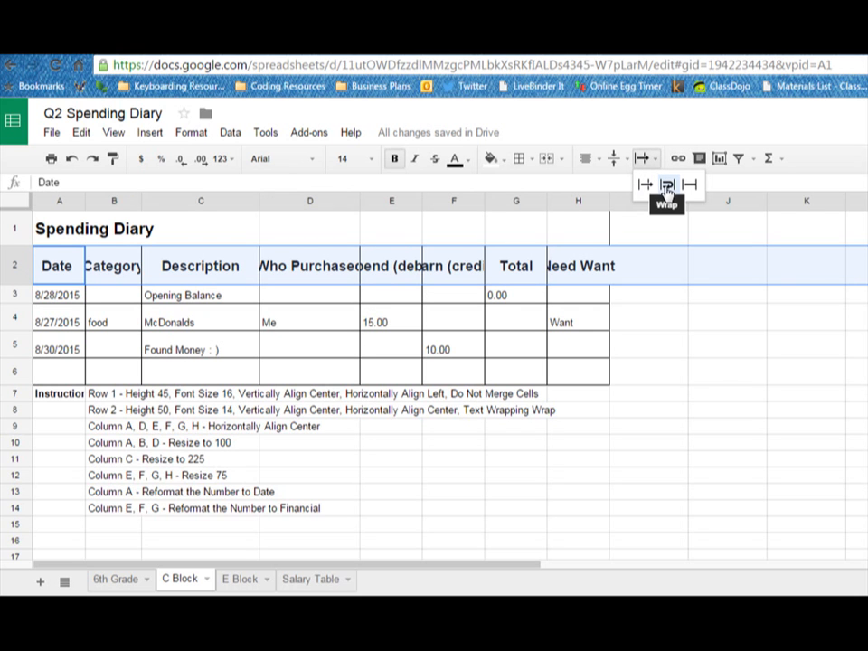
click(667, 186)
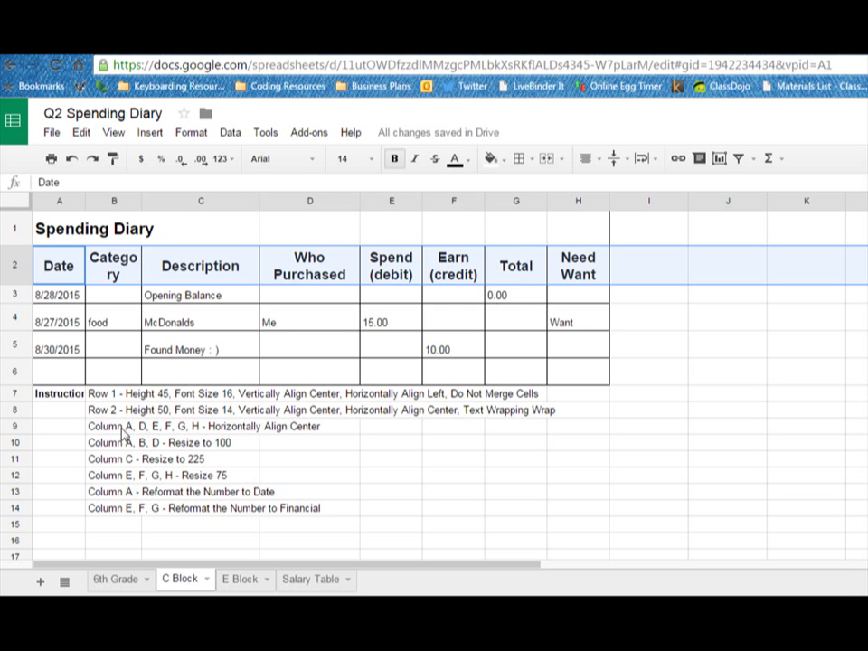
- Horizontally center the contents of column A
click(59, 200)
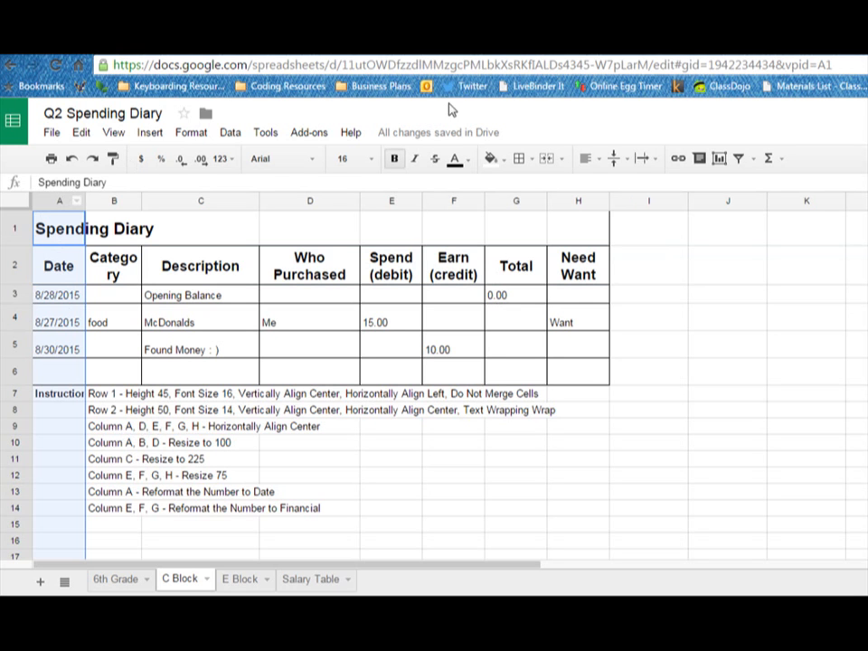
click(602, 158)
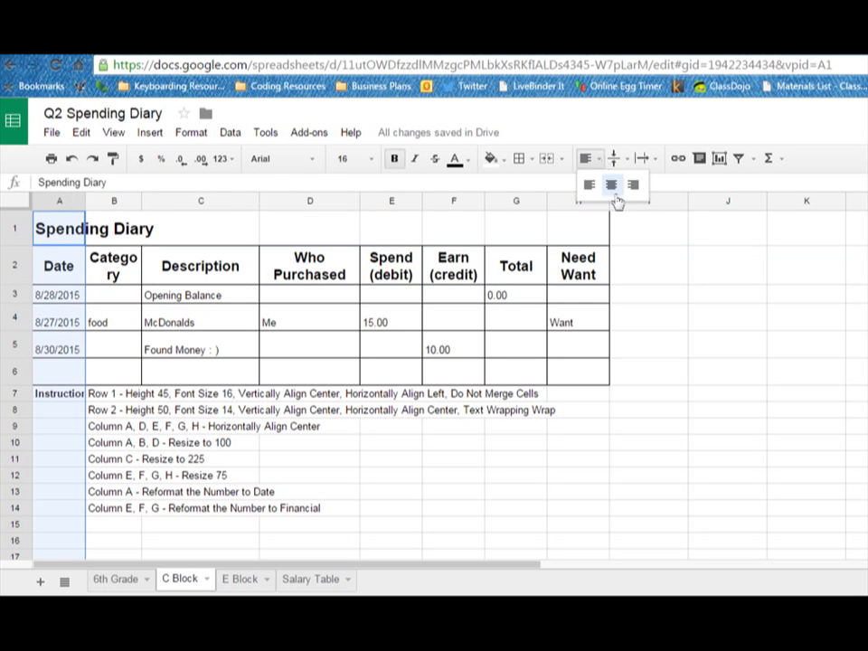
click(613, 186)
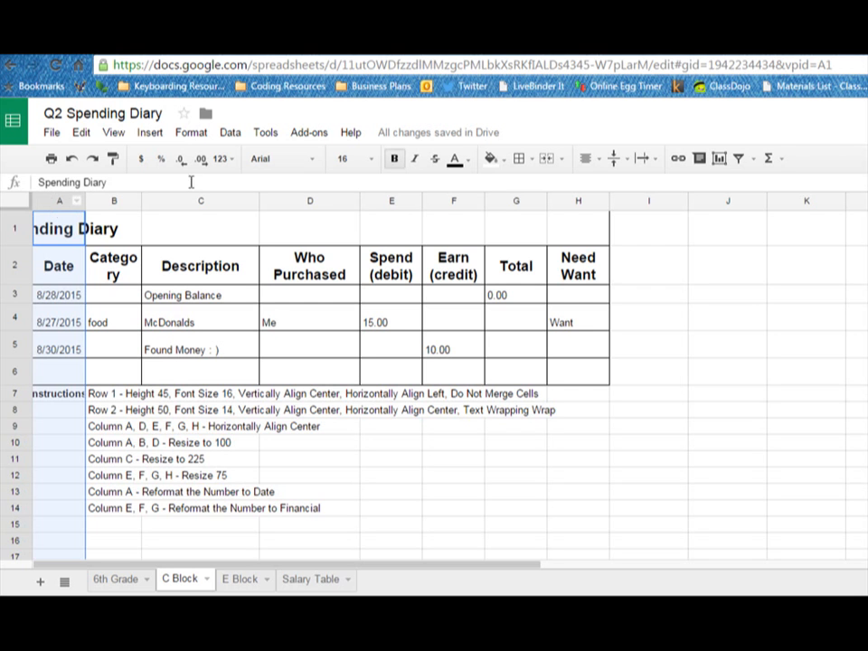
ctrl+click(316, 202)
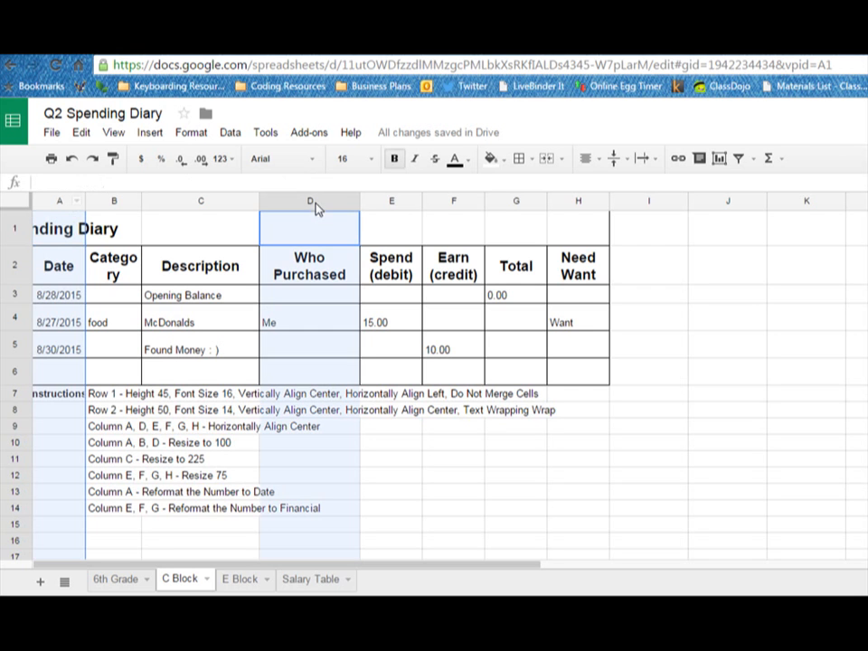
ctrl+click(392, 202)
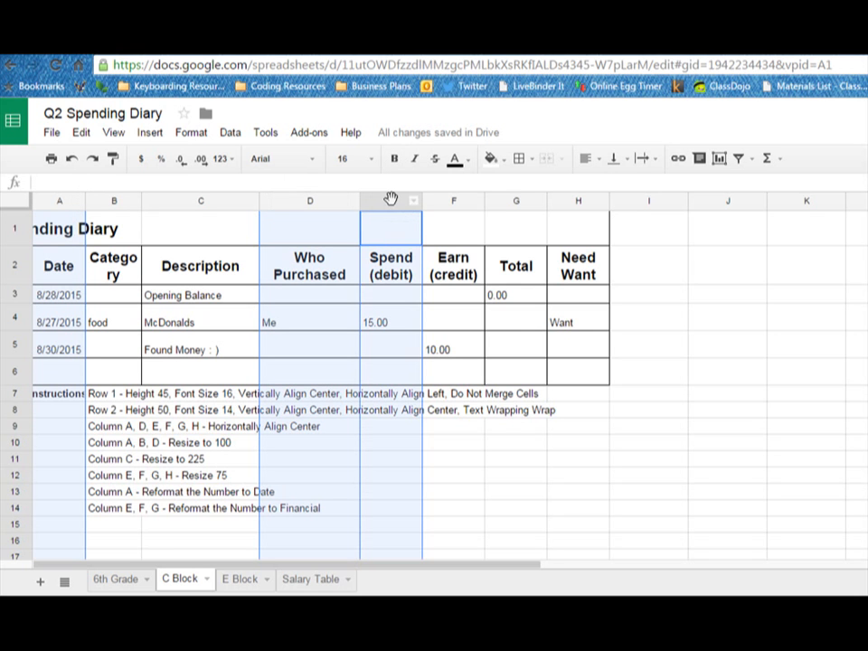
ctrl+click(452, 203)
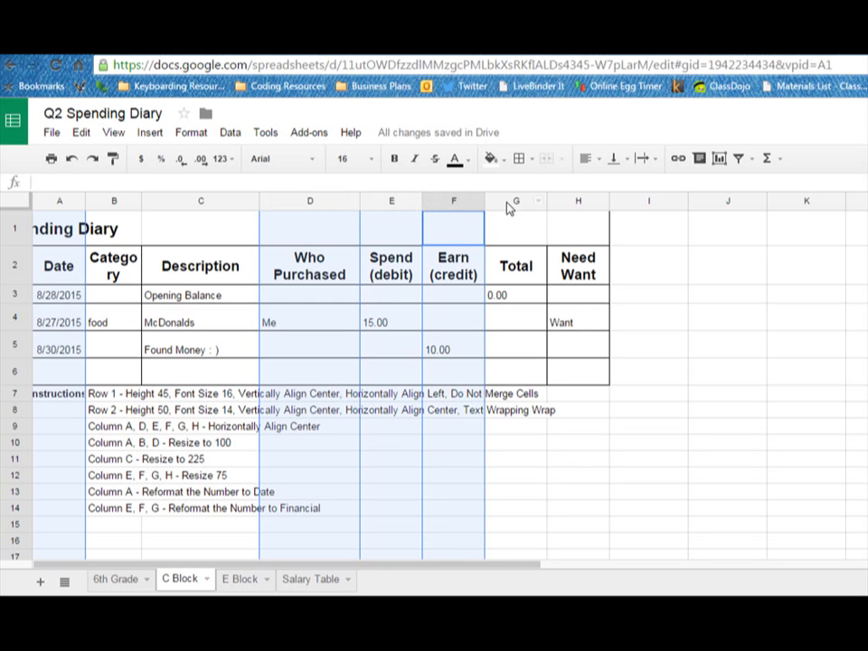
drag(537, 202, 568, 203)
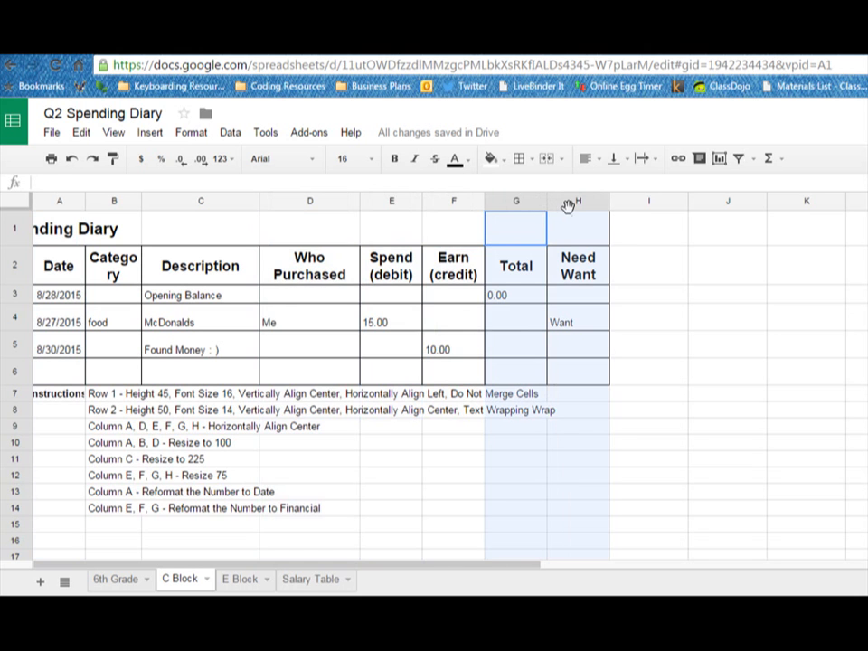
click(581, 203)
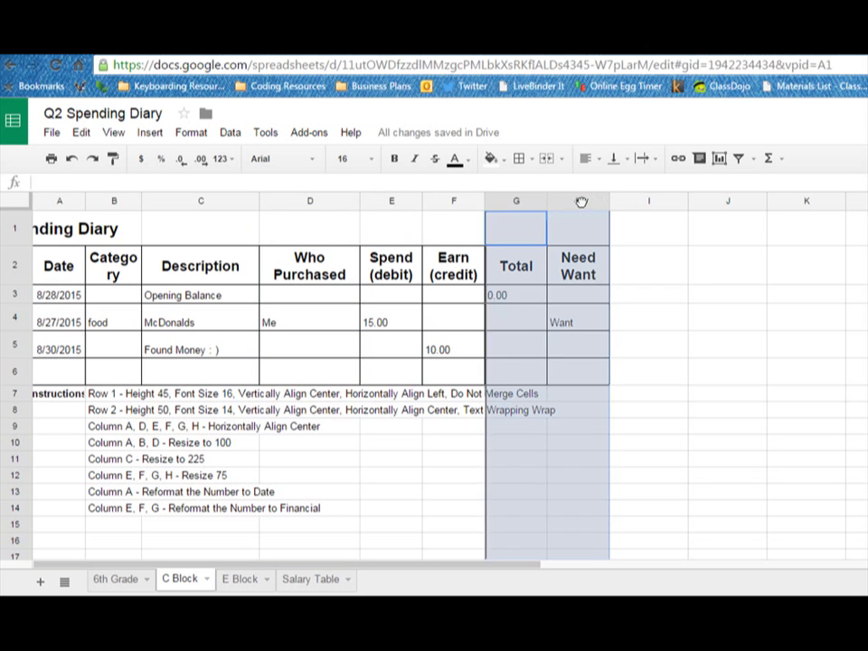
- Horizontally center columns A, D, E, F, G and H together
click(53, 201)
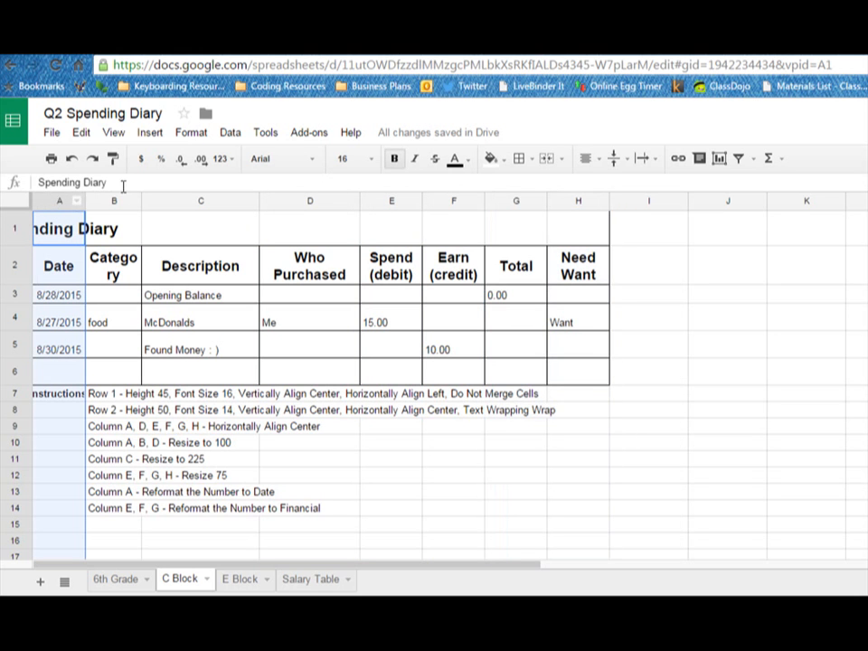
ctrl+click(292, 203)
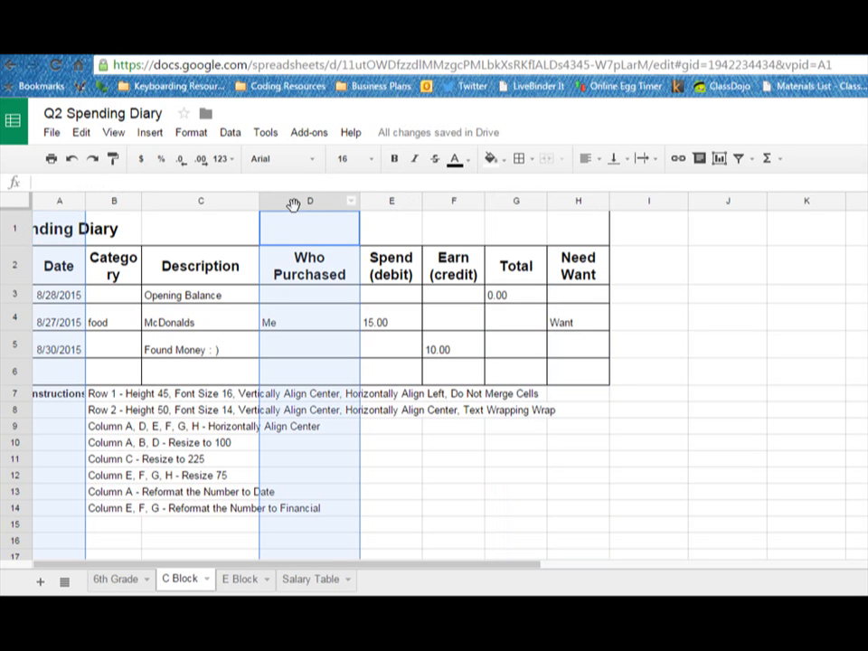
ctrl+click(405, 203)
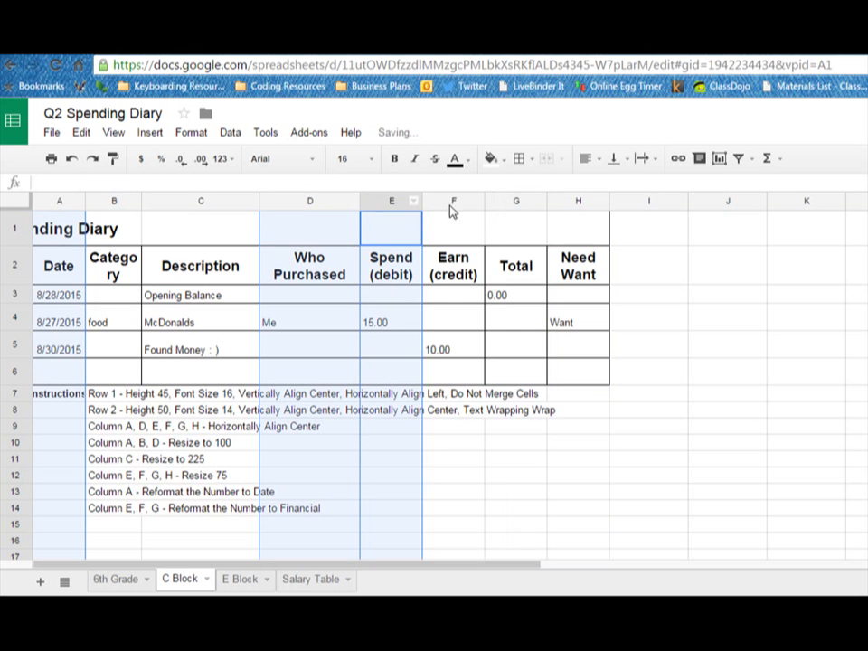
ctrl+click(459, 203)
ctrl+click(516, 203)
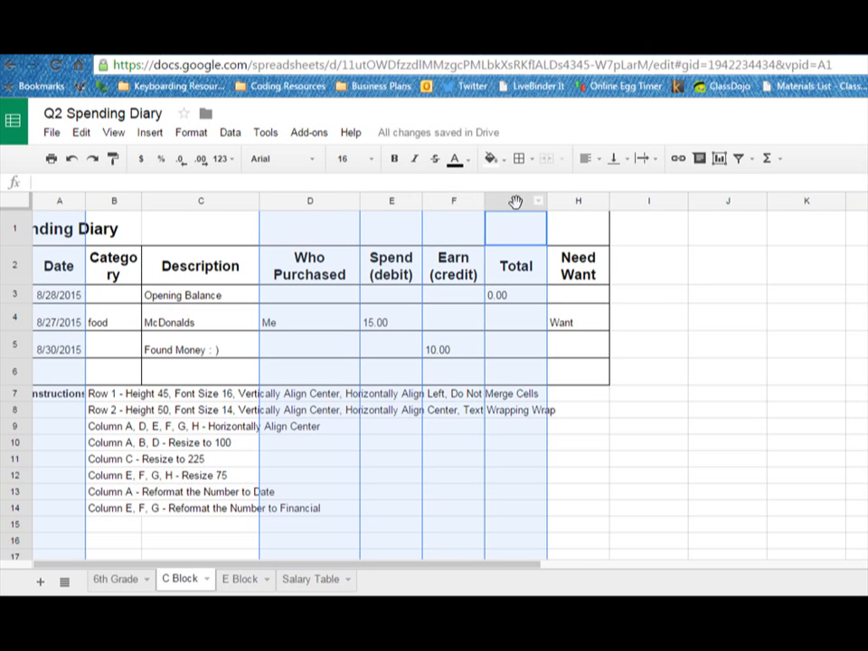
ctrl+click(583, 200)
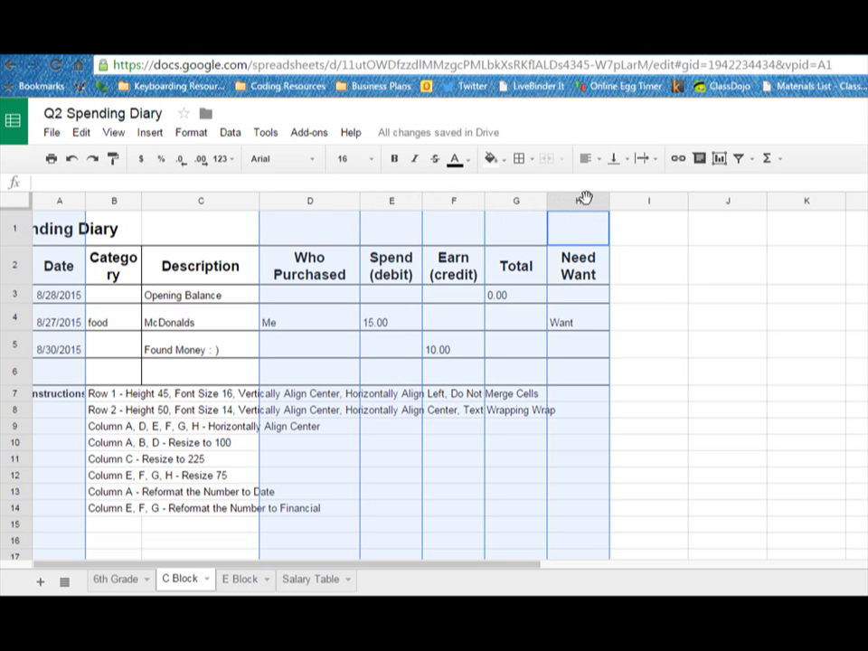
click(597, 160)
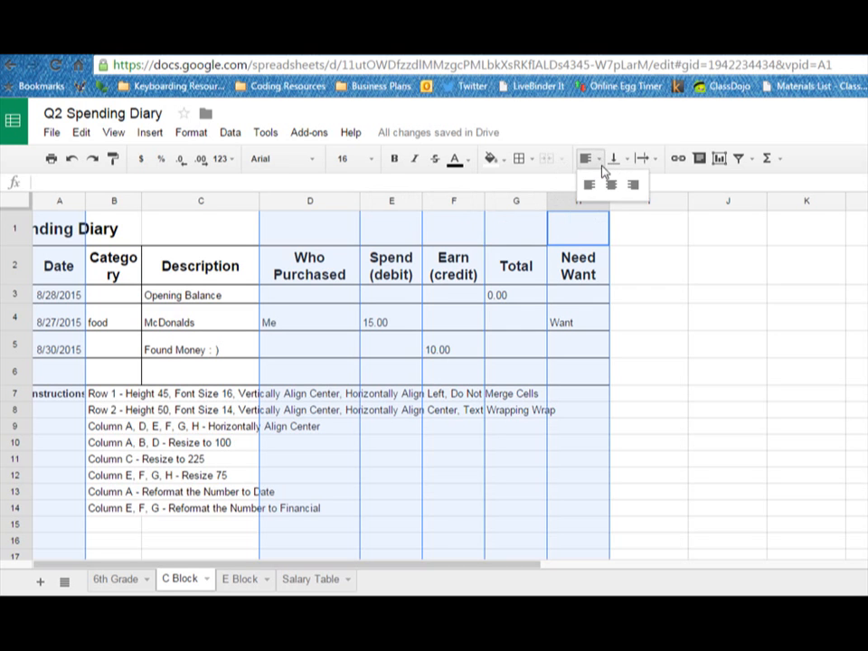
click(613, 186)
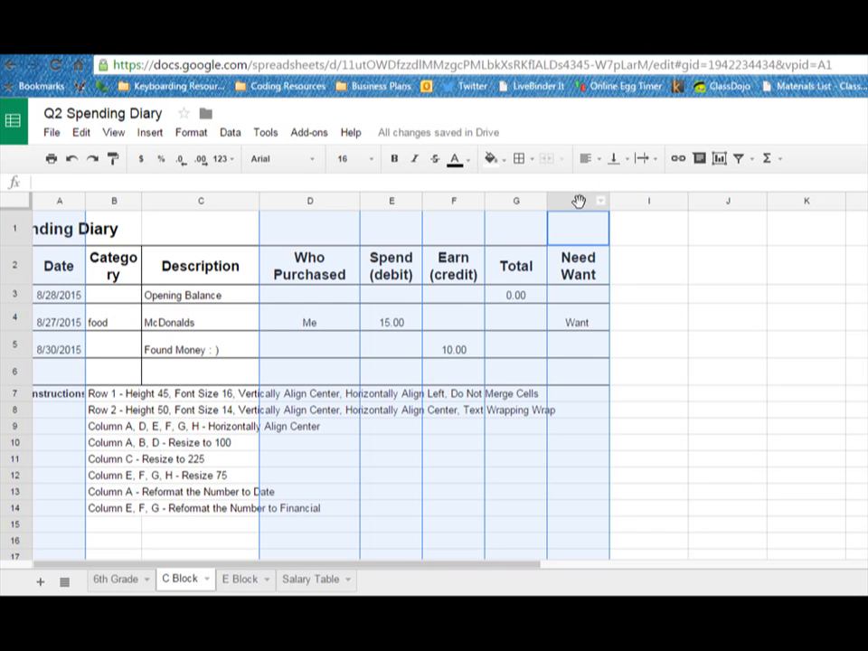
click(649, 237)
click(578, 201)
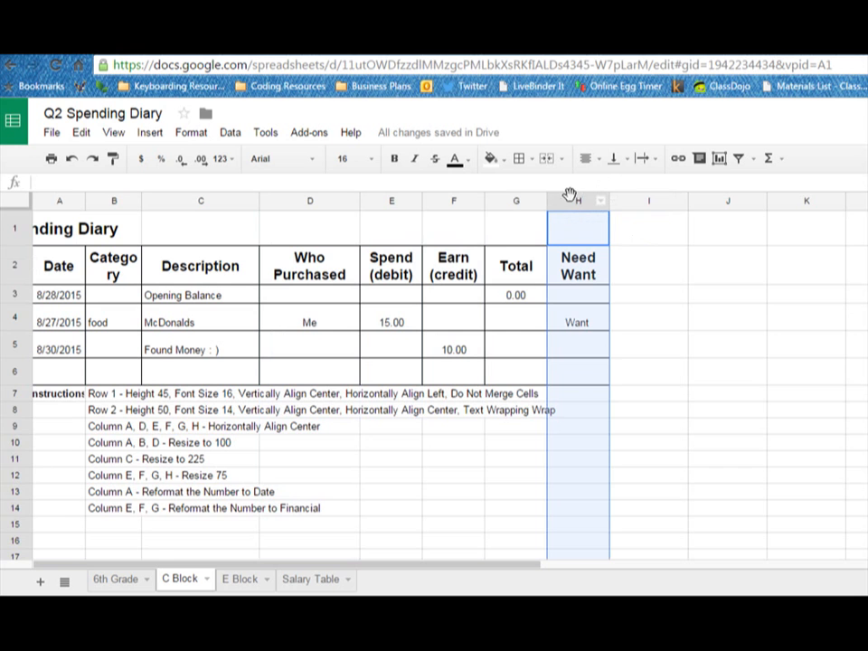
click(631, 233)
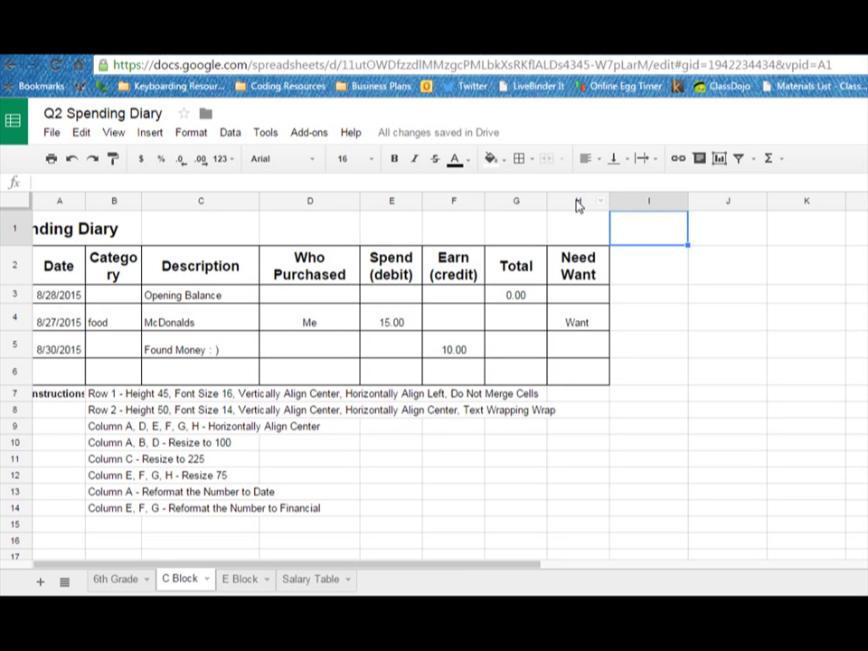
click(578, 201)
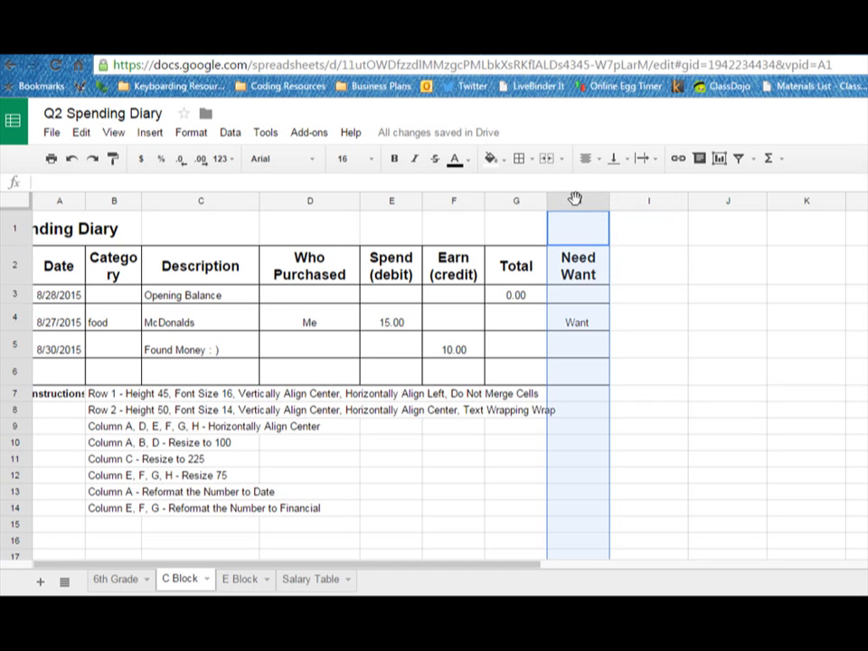
click(711, 348)
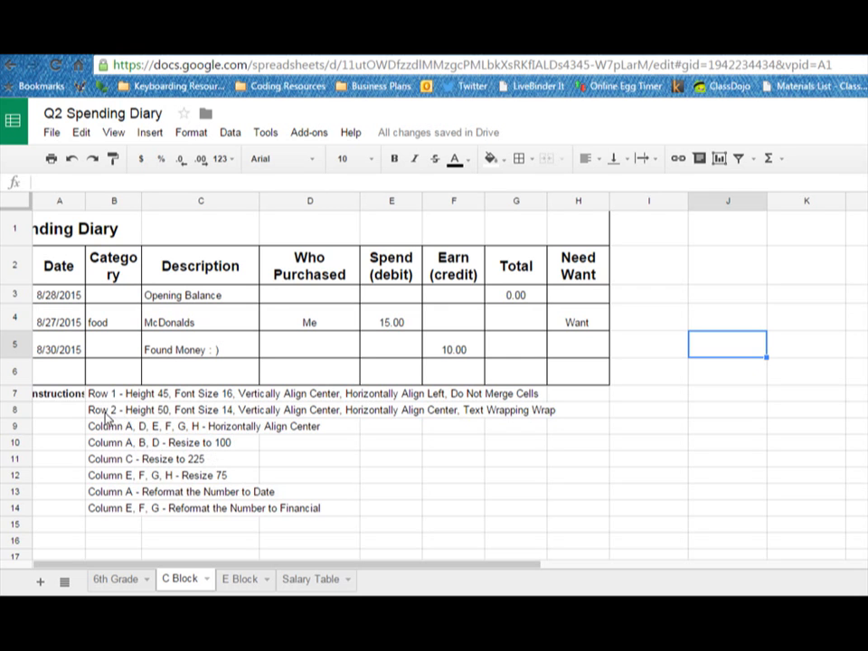
click(17, 263)
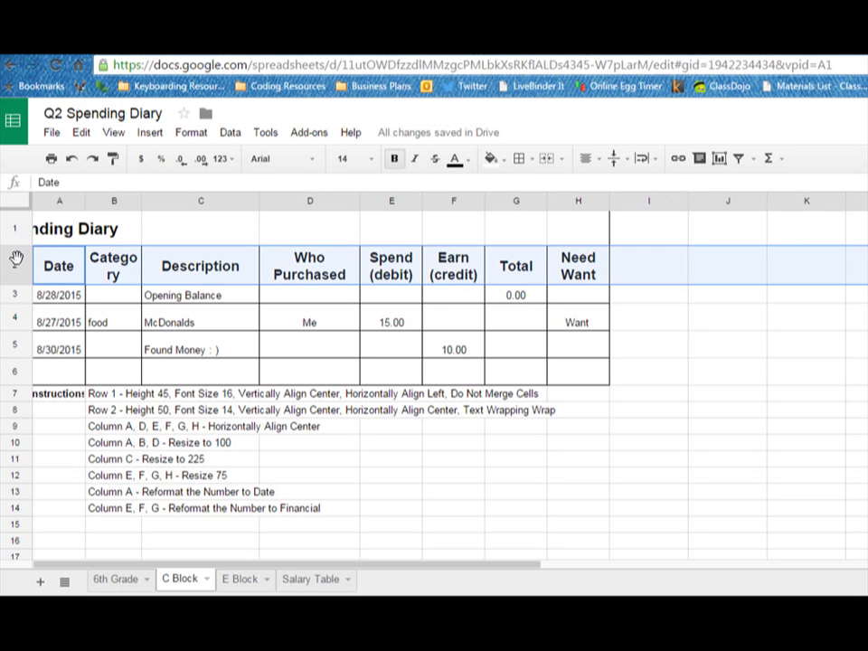
right_click(16, 260)
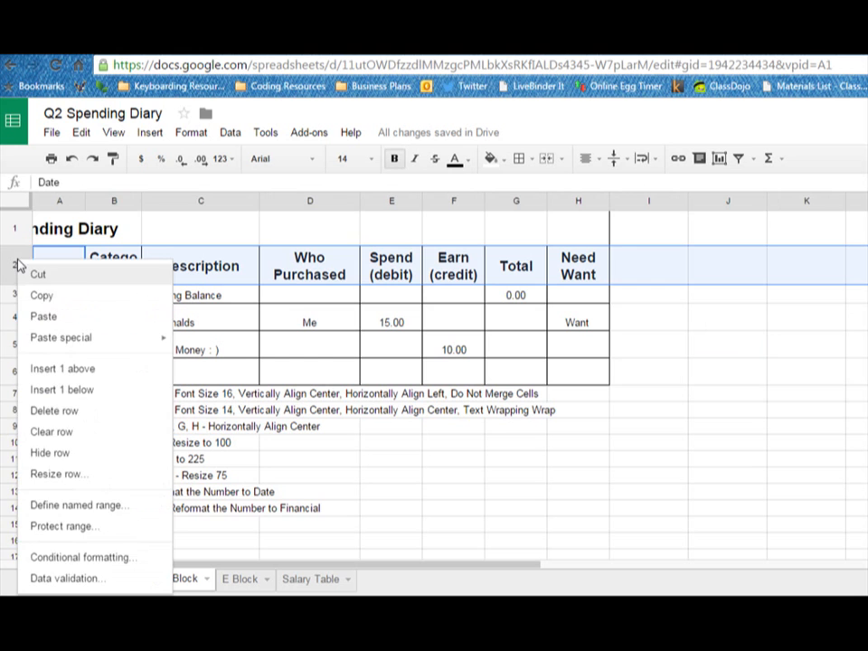
click(384, 425)
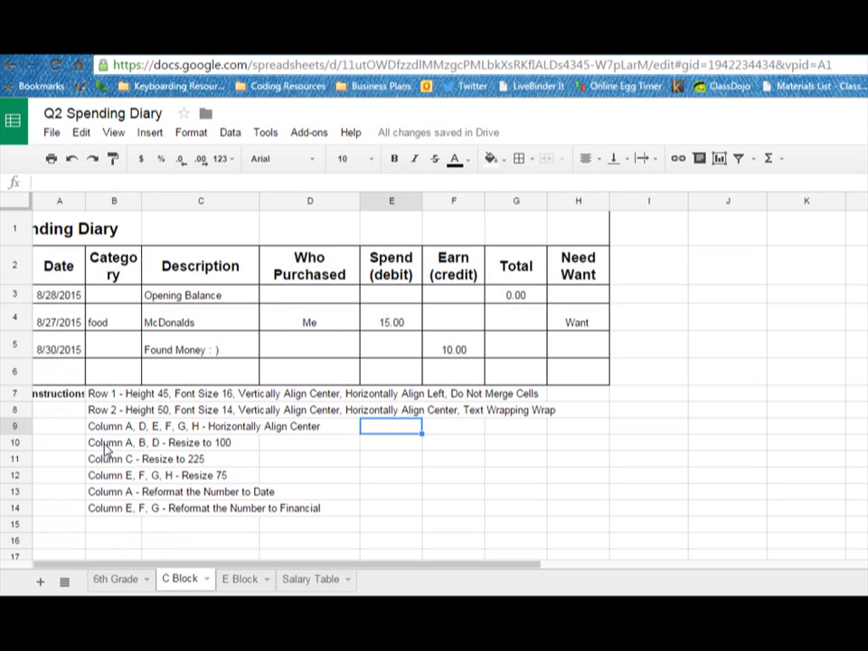
- Resize column A to a width of 100 pixels
click(51, 201)
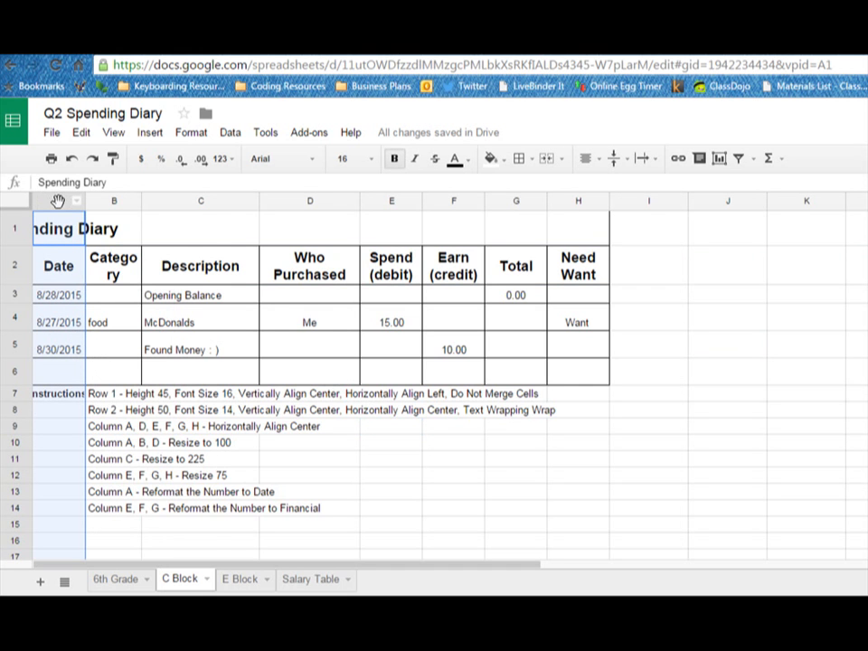
right_click(57, 201)
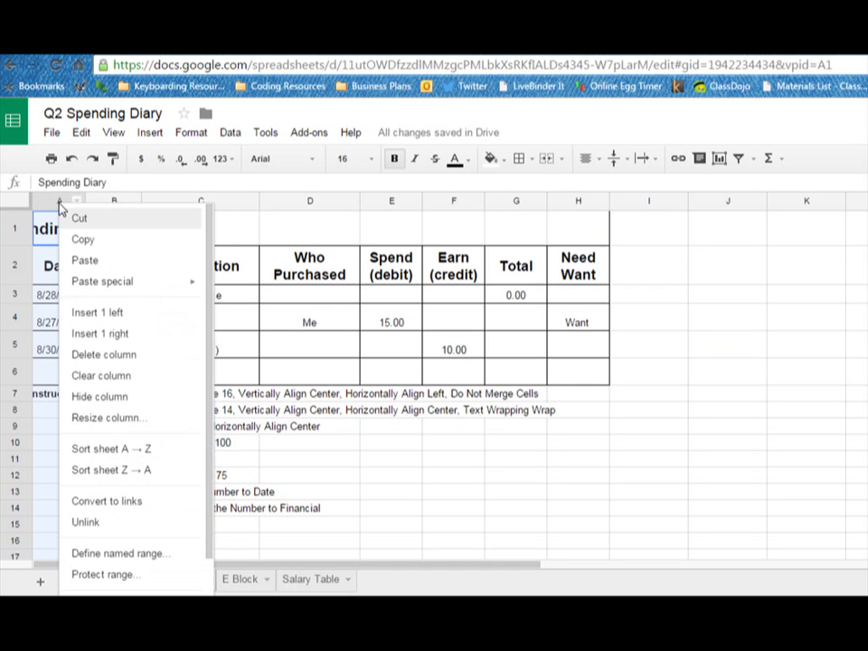
click(112, 419)
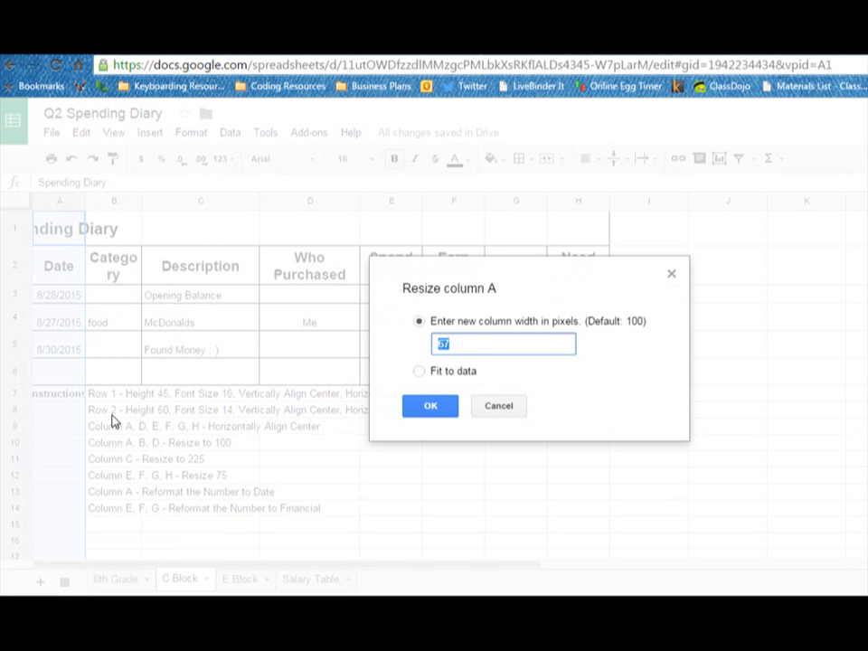
text(100)
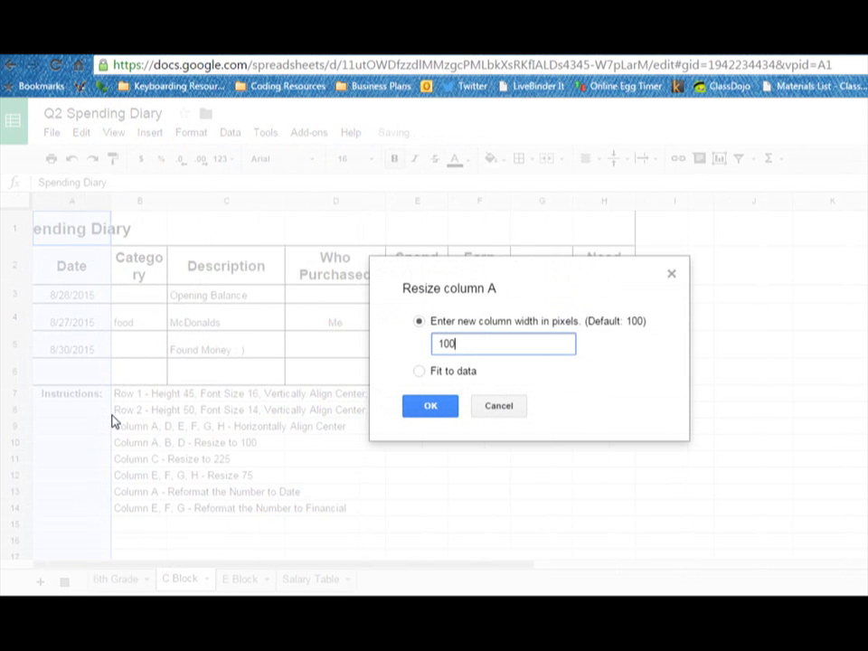
key(Return)
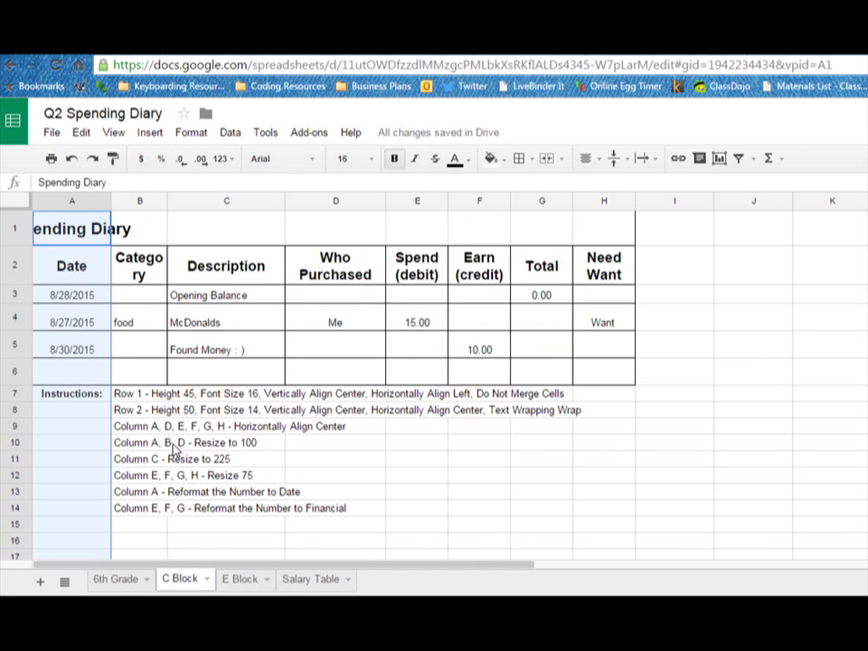
click(142, 201)
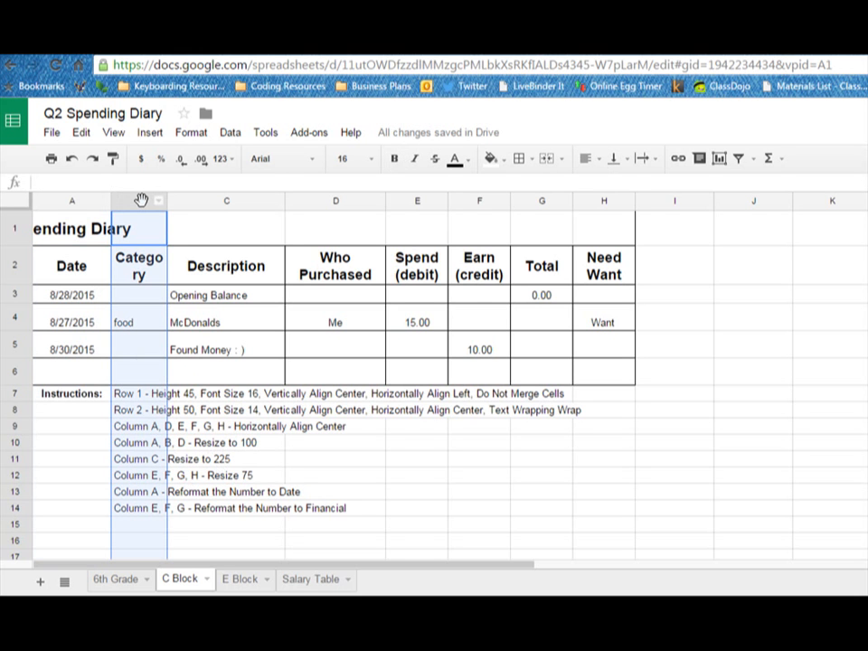
ctrl+click(332, 202)
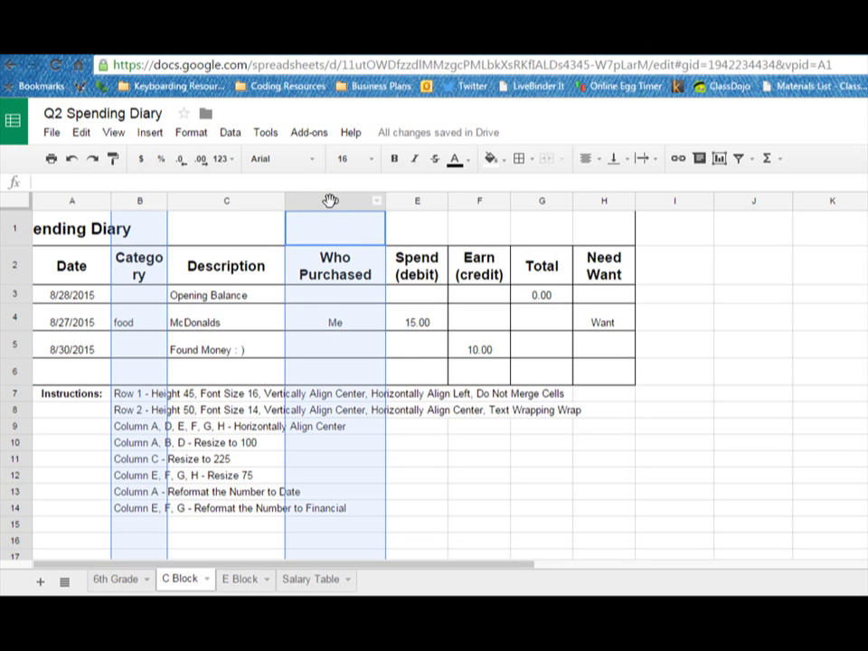
right_click(330, 200)
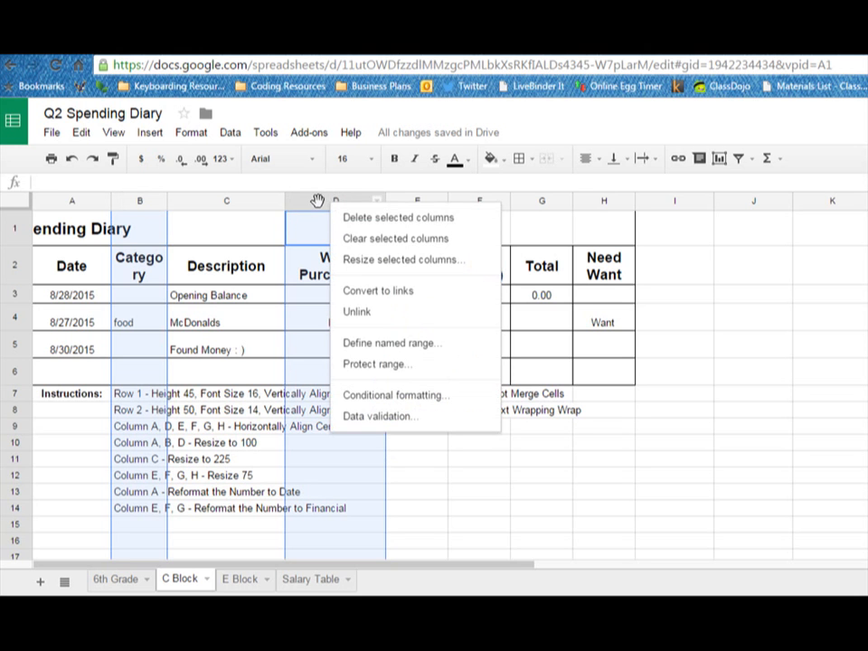
right_click(318, 201)
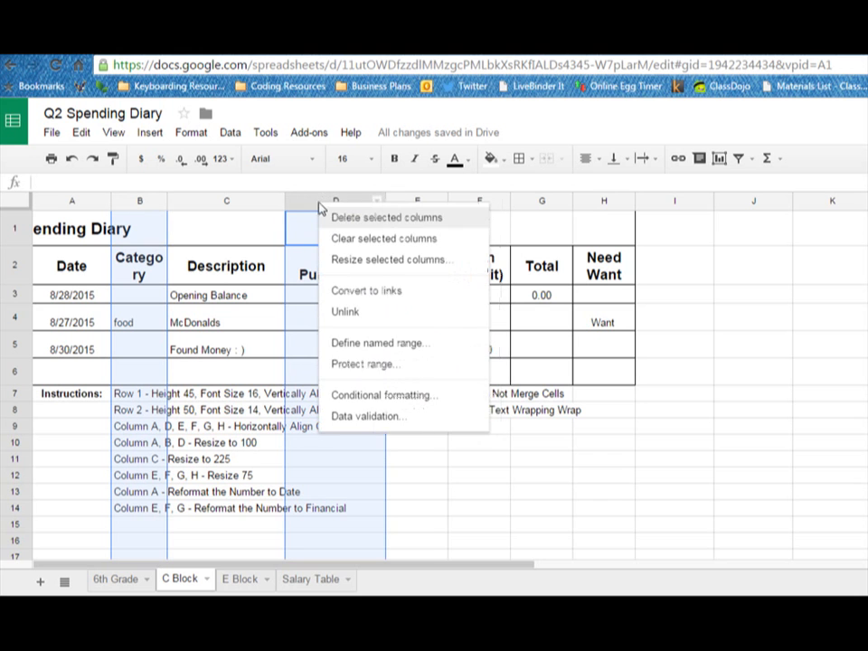
click(378, 204)
click(378, 202)
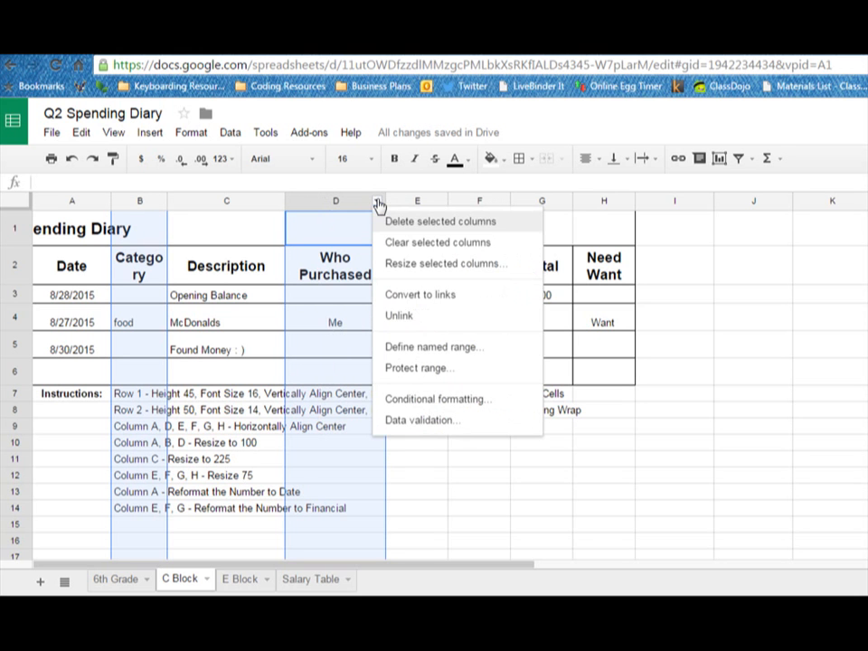
click(314, 204)
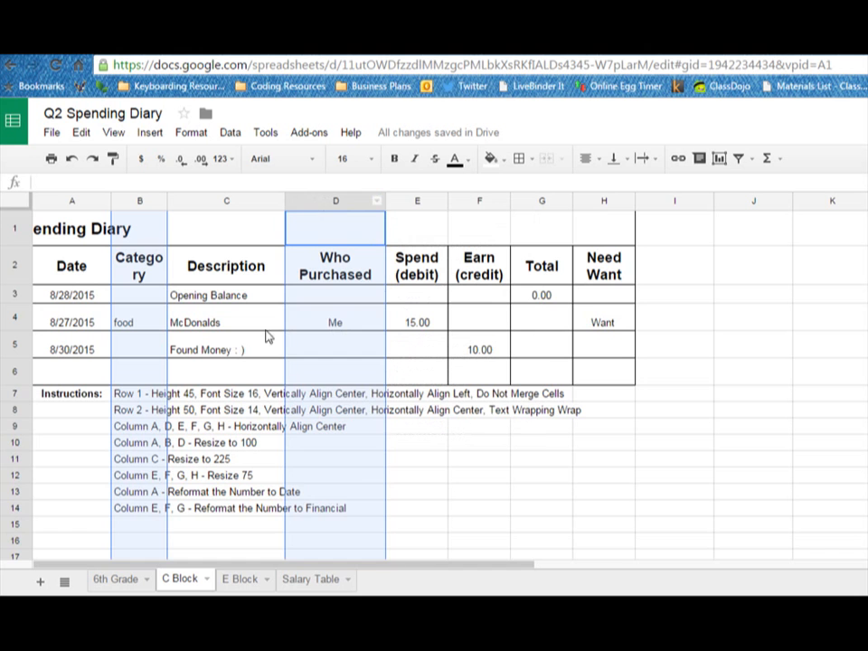
click(353, 476)
- Resize columns B and D together to a width of 100 pixels
click(134, 198)
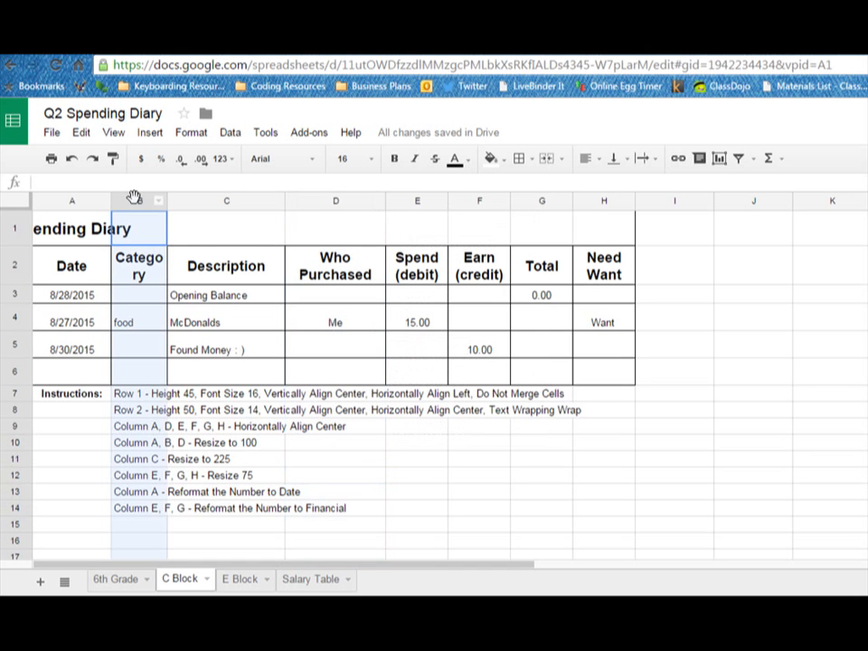
ctrl+click(336, 201)
right_click(337, 203)
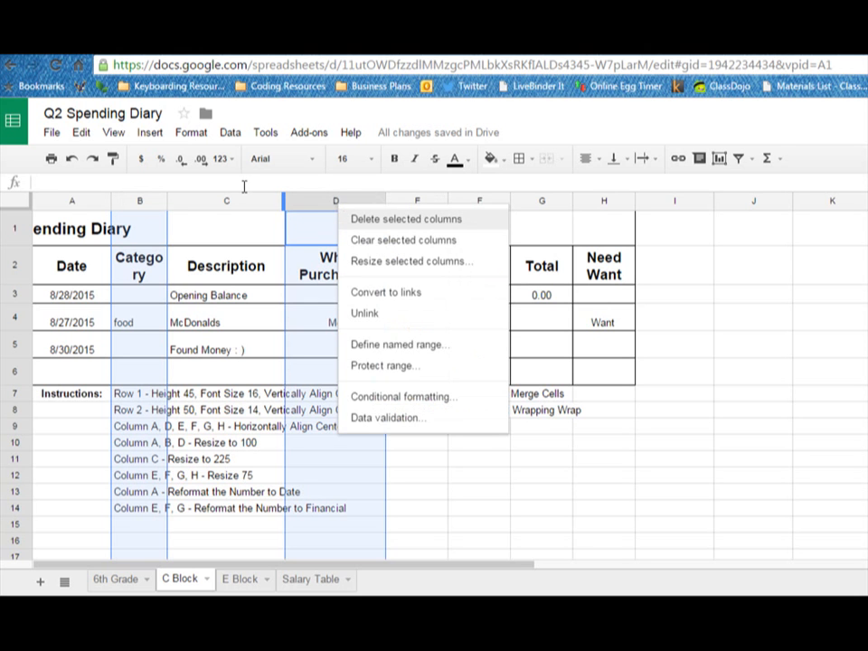
click(375, 269)
text(100)
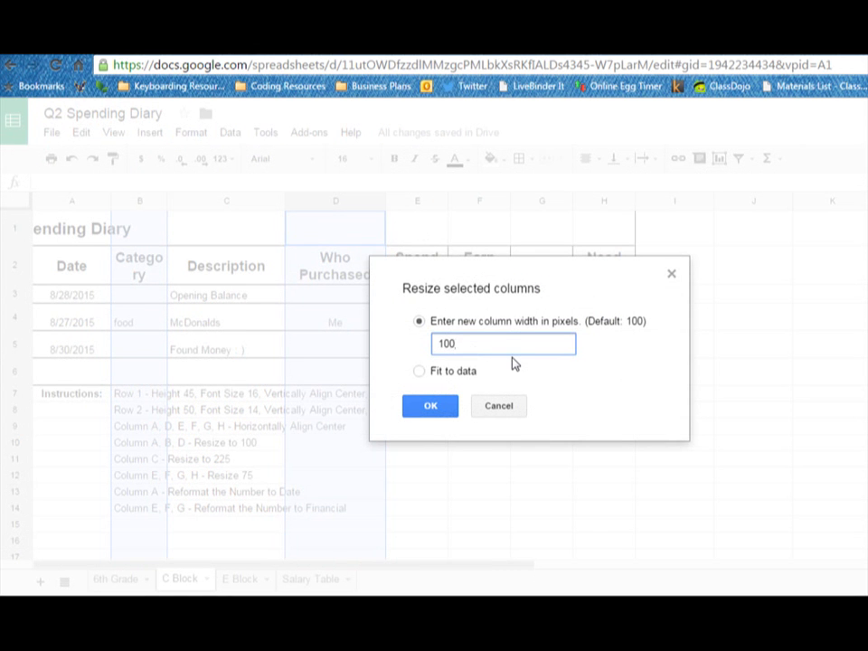
key(Return)
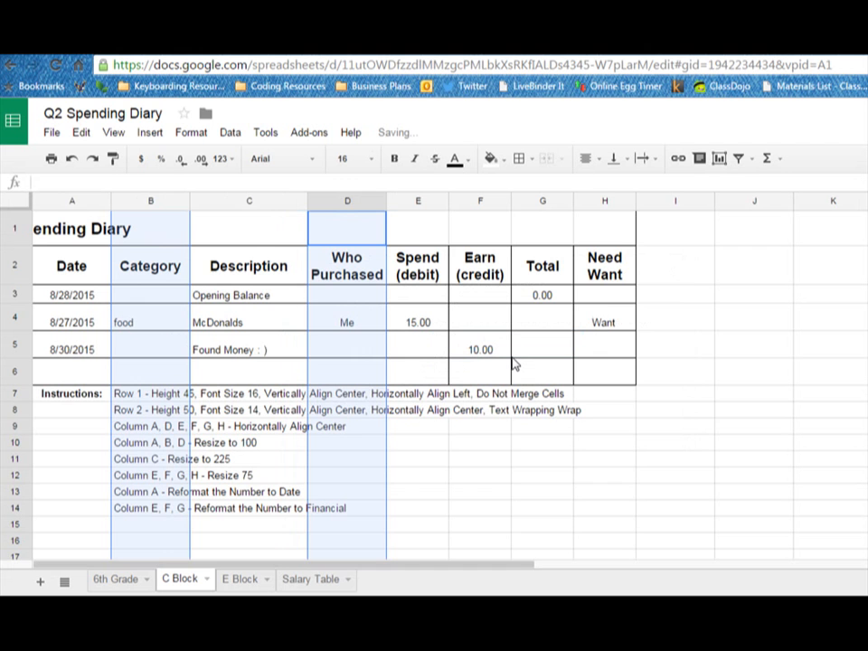
click(415, 472)
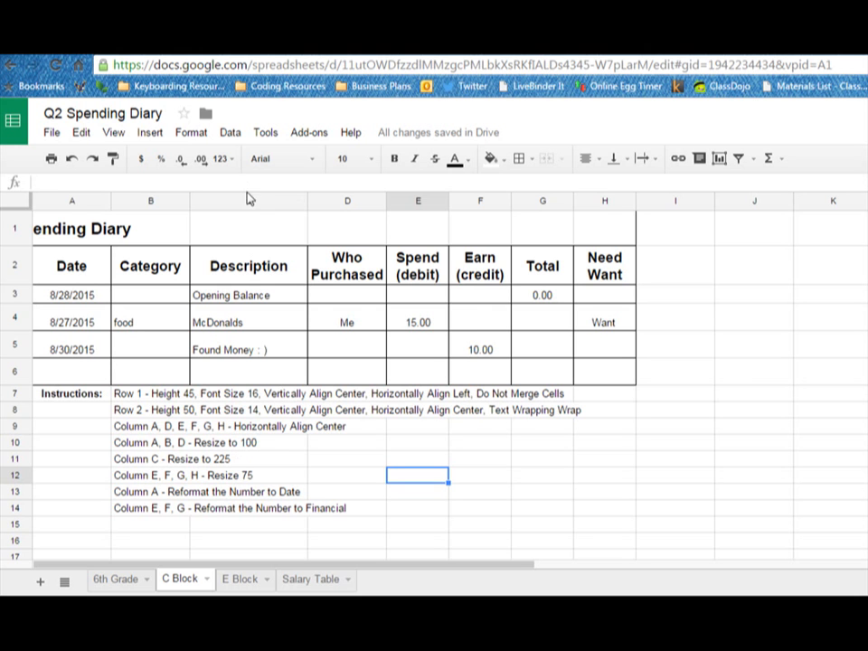
- Resize the Description column, column C, to a width of 225 pixels
click(274, 203)
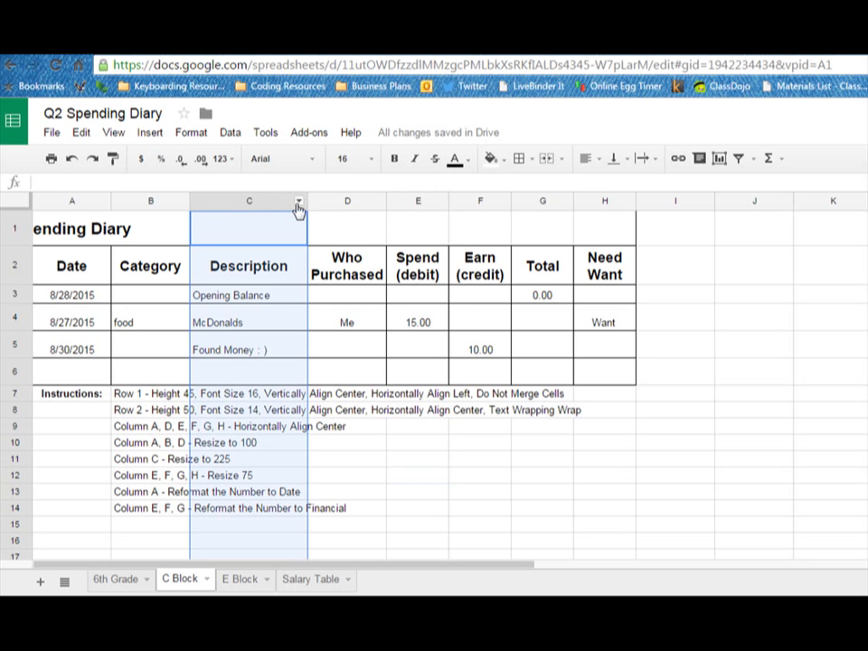
click(299, 201)
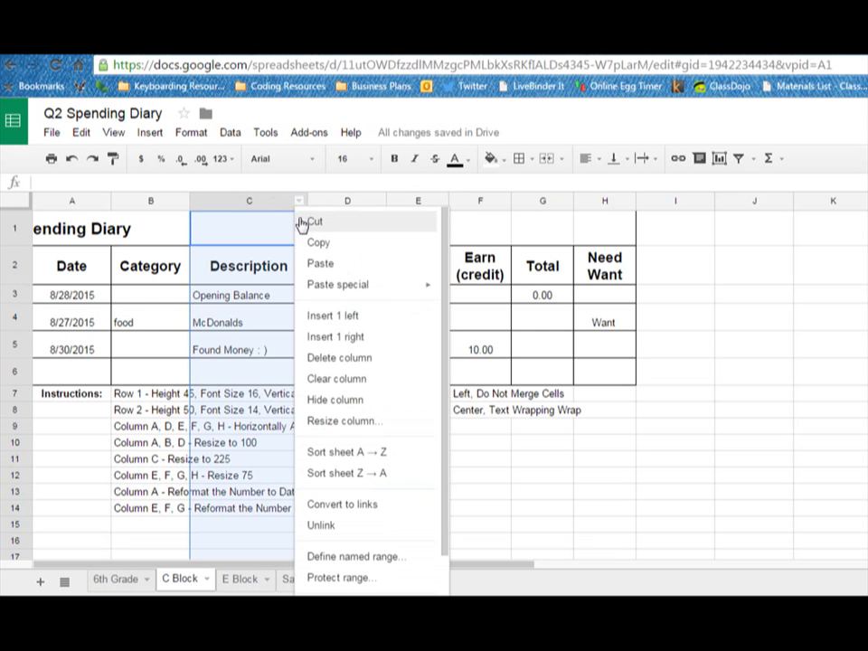
click(332, 428)
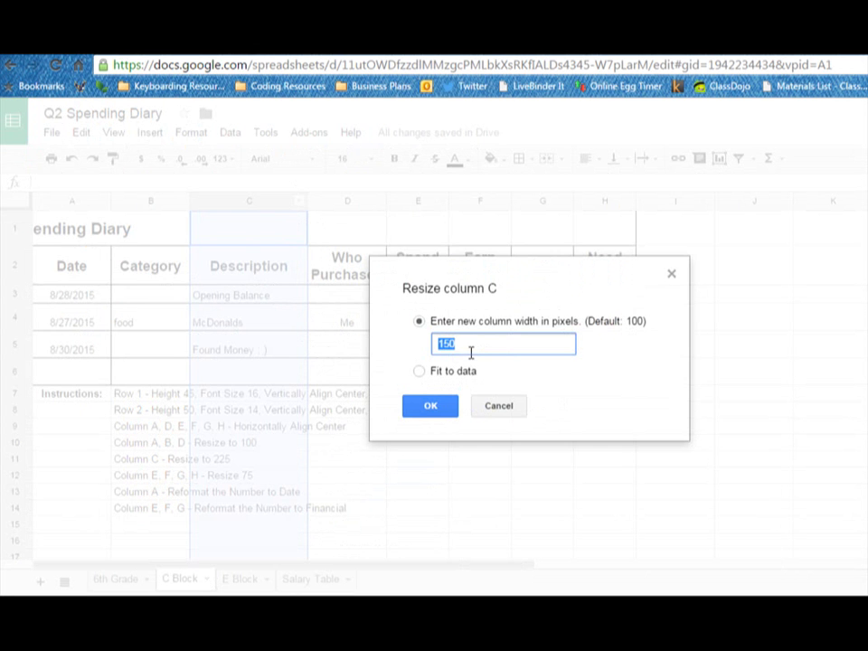
text(225)
key(Return)
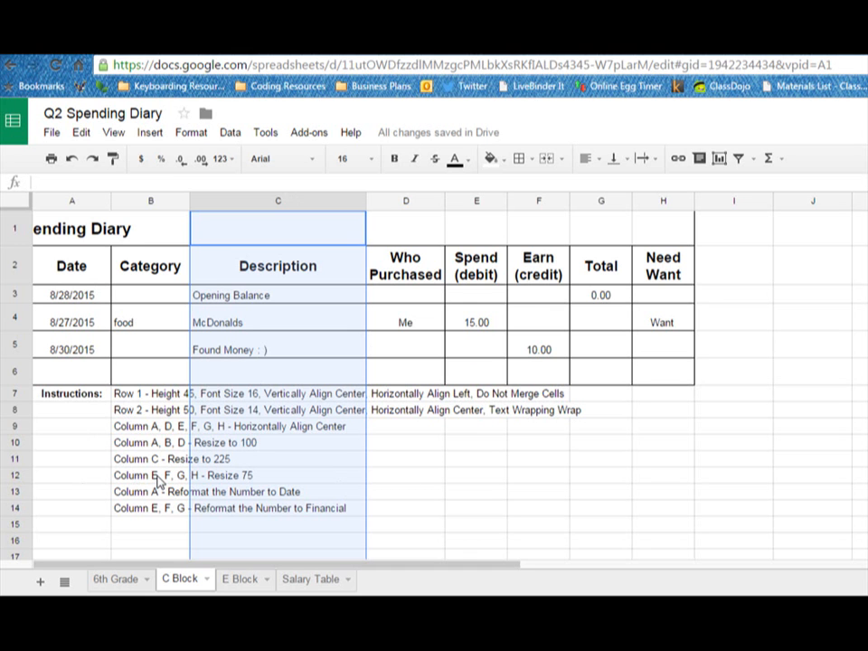
click(628, 471)
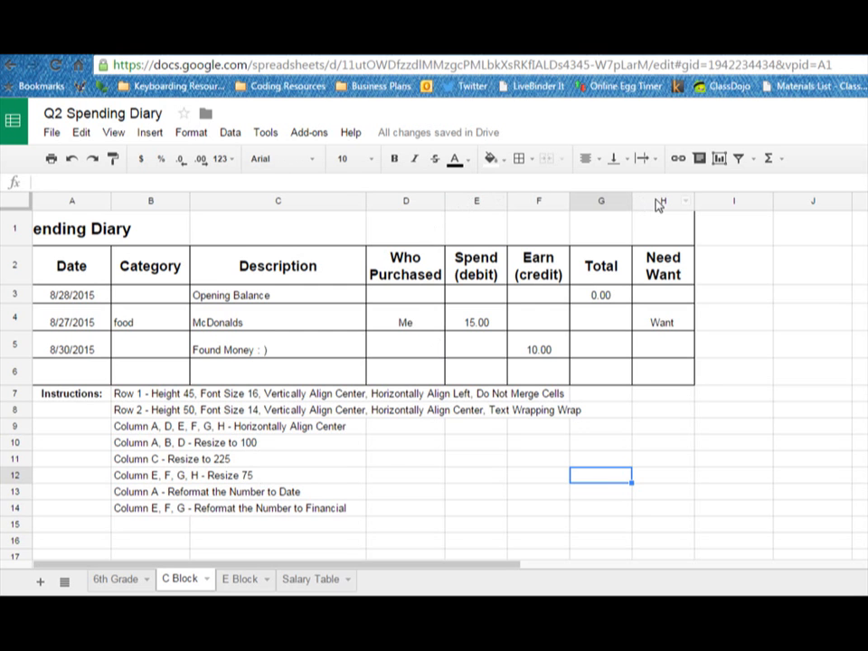
- Resize columns E through H together to a width of 75 pixels
click(471, 200)
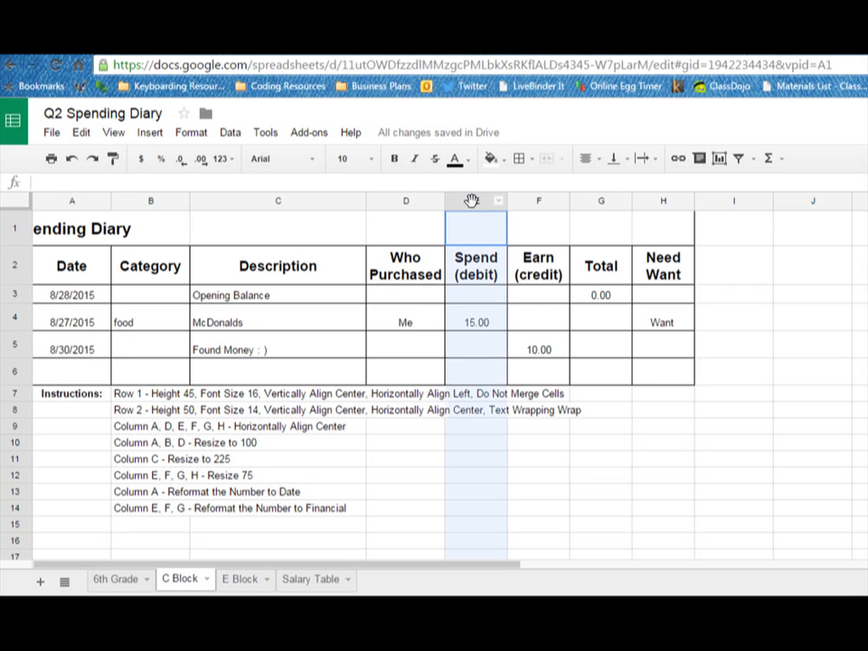
shift+click(532, 201)
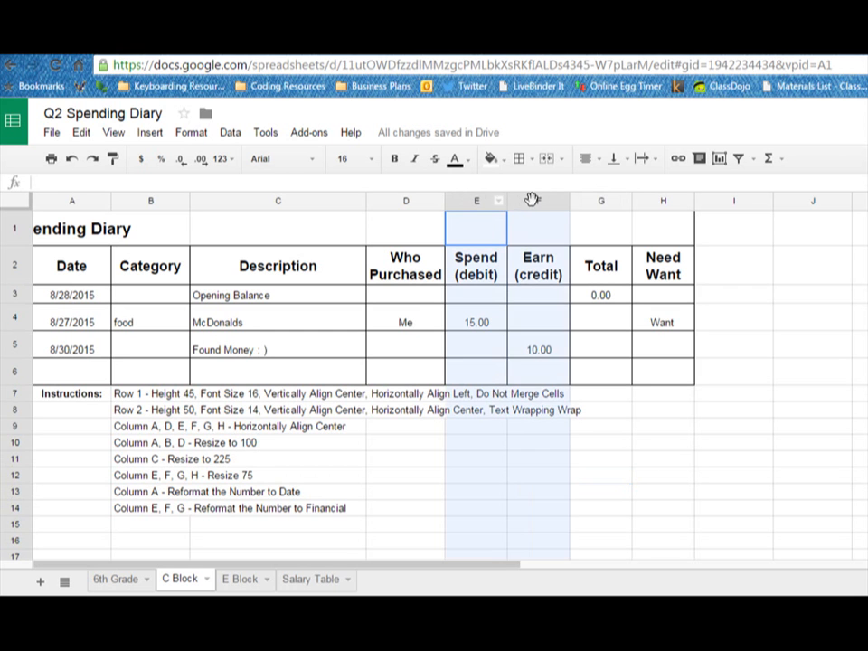
shift+click(605, 200)
shift+click(660, 200)
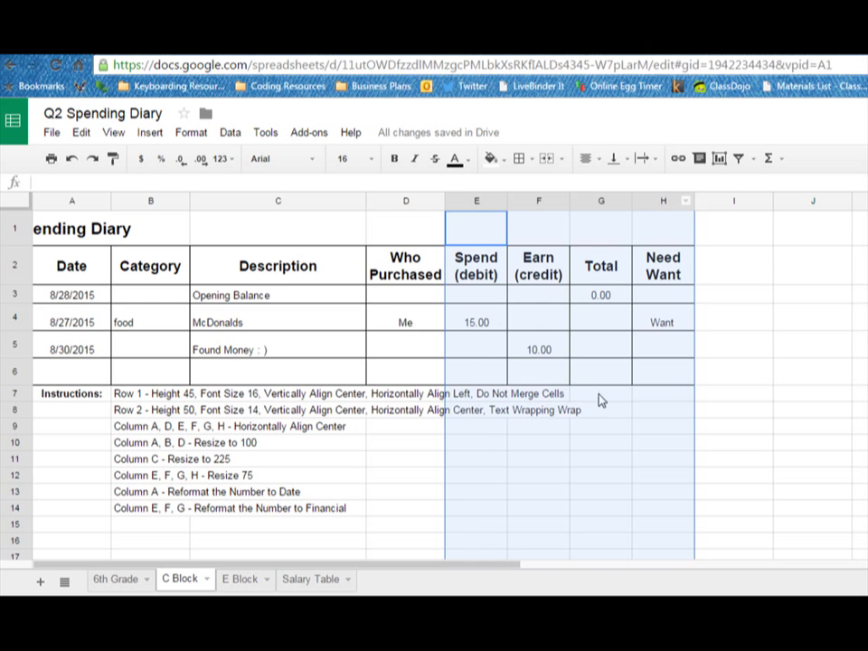
right_click(601, 201)
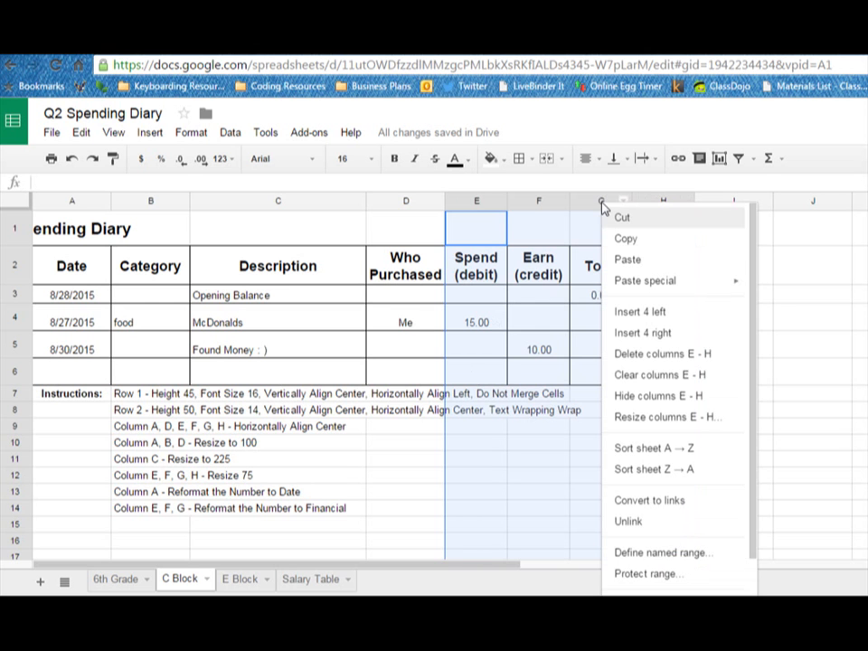
click(634, 417)
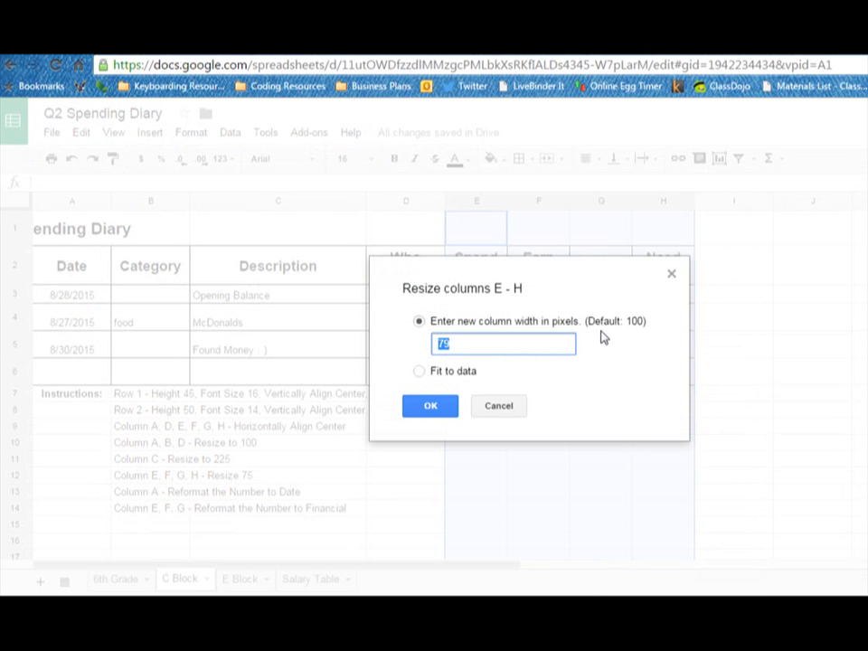
text(75)
key(Return)
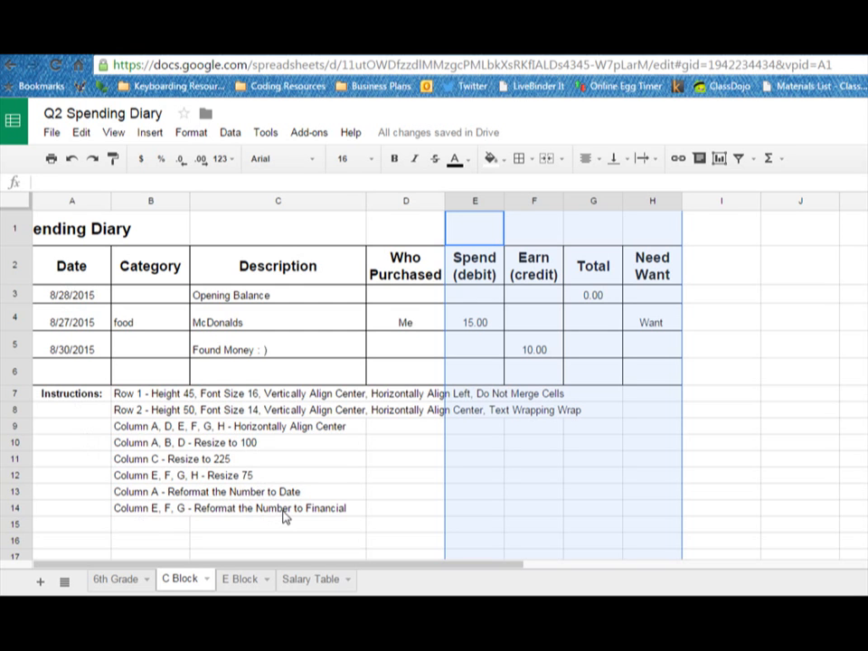
- Reformat the dates in column A with the month-day date format Aug-5
click(70, 201)
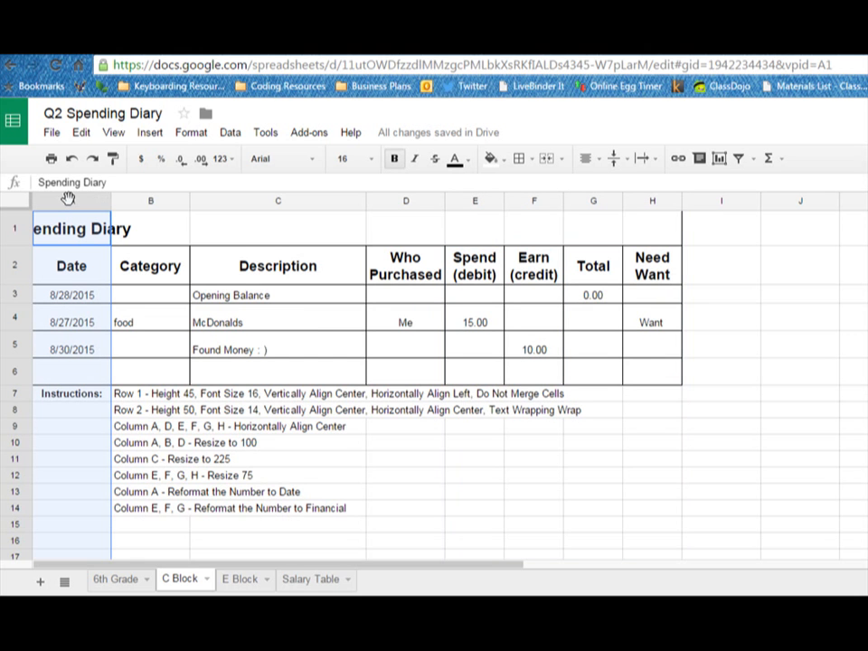
click(194, 135)
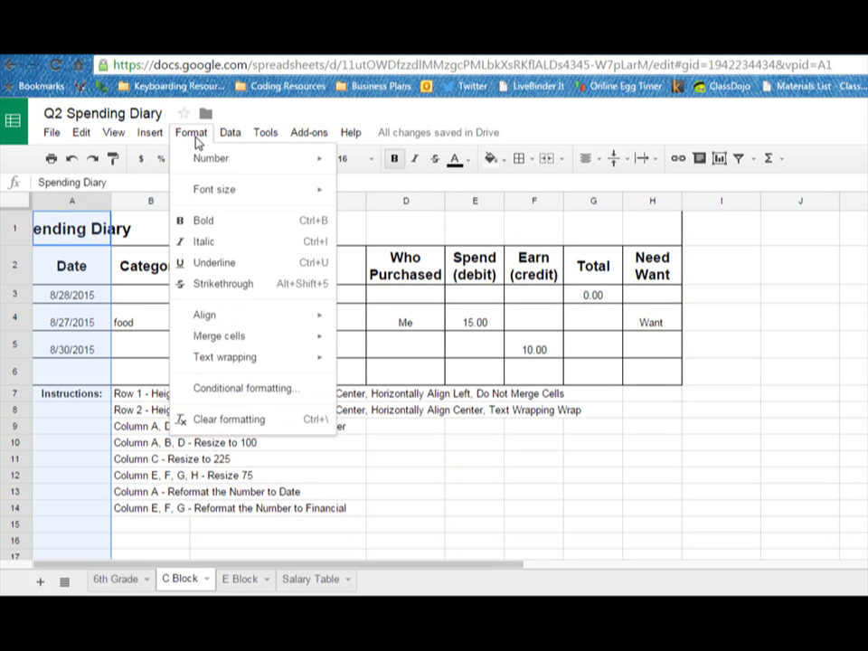
mouse_move(200, 155)
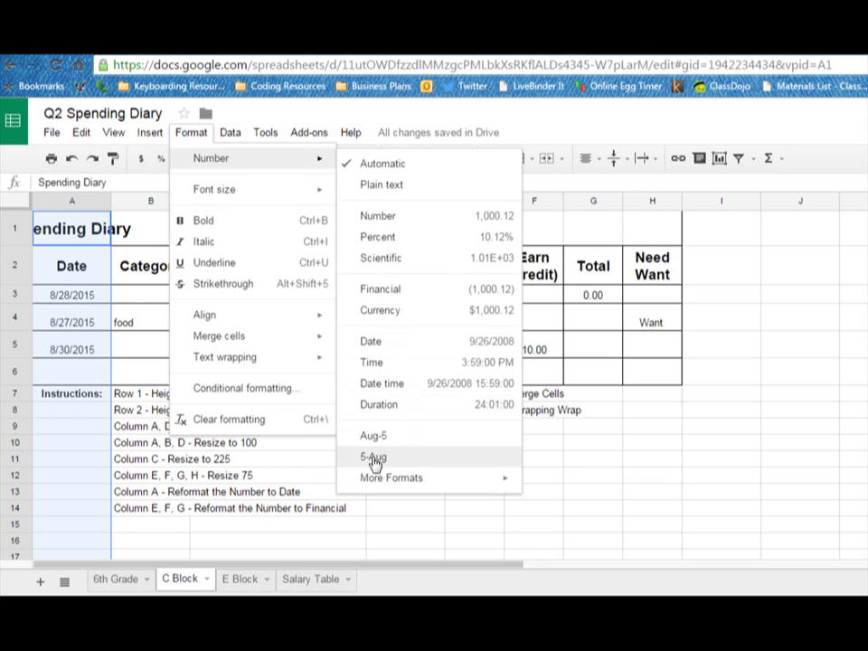
mouse_move(373, 488)
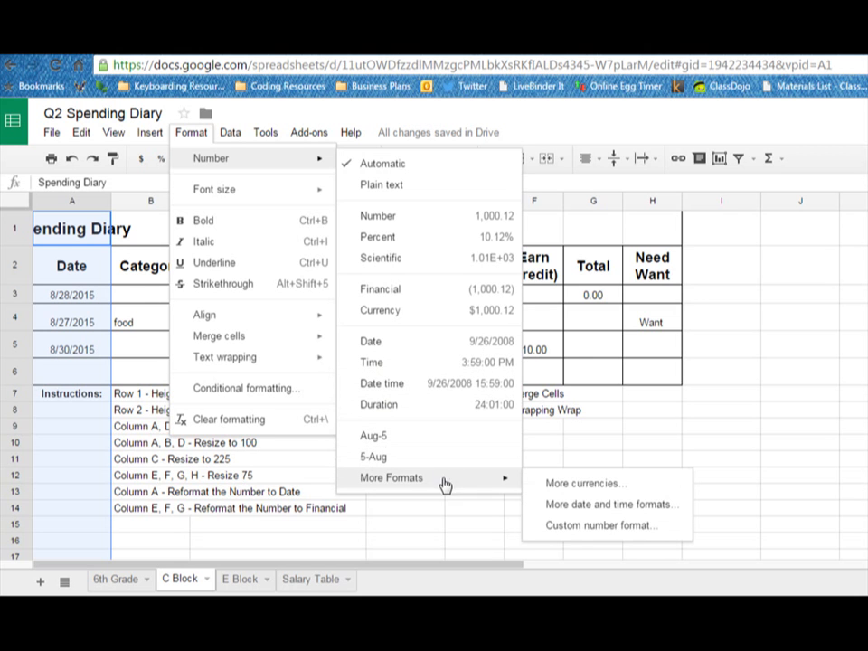
click(577, 507)
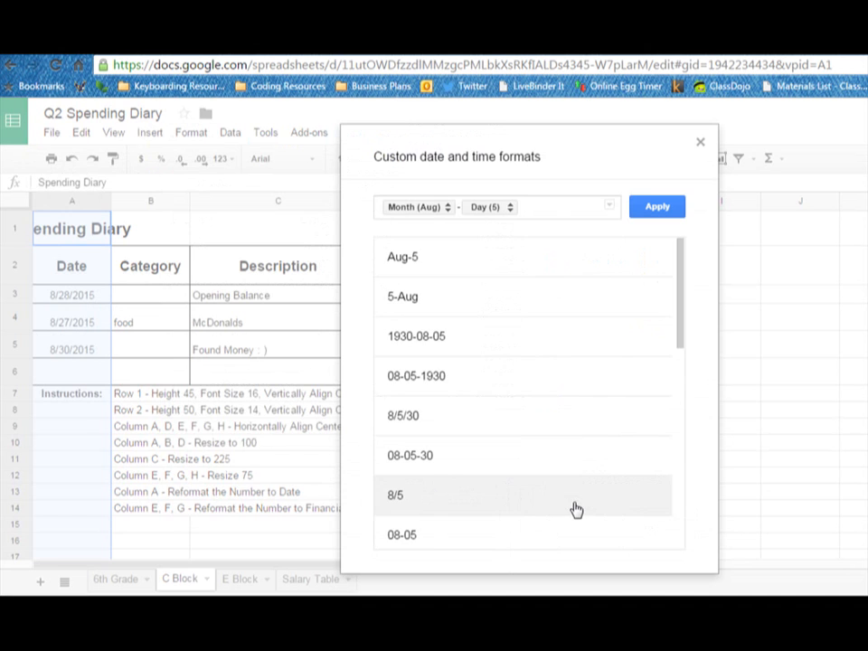
click(469, 269)
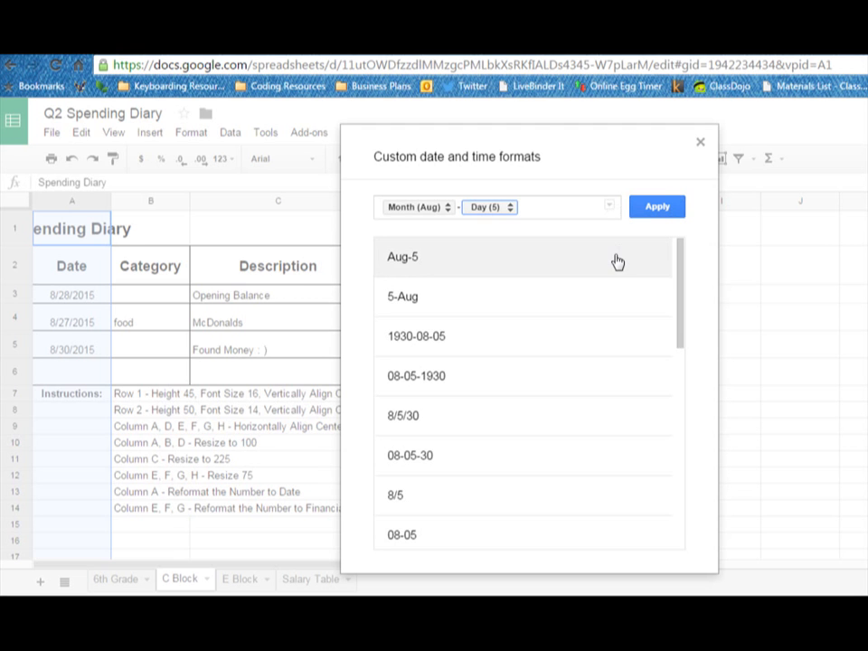
click(668, 210)
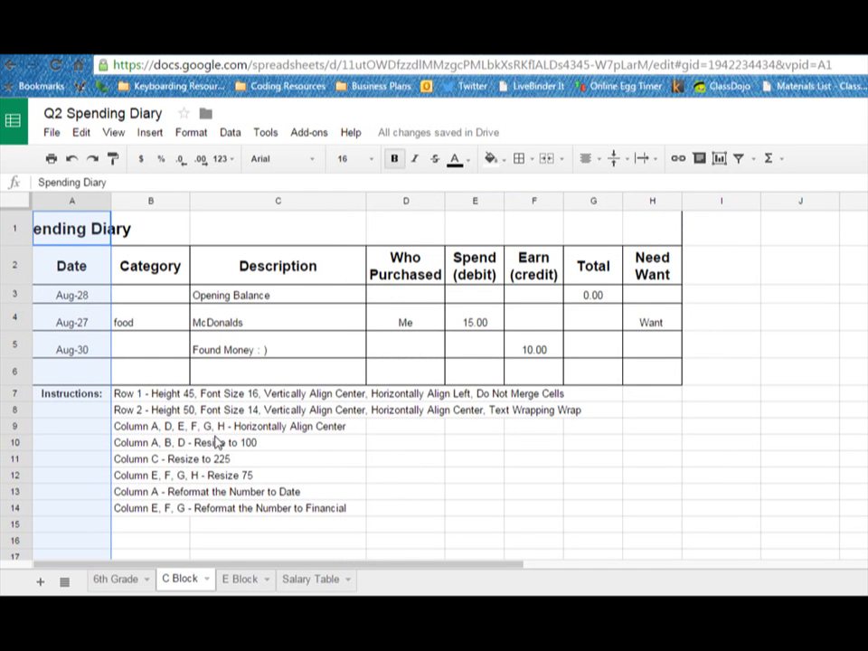
click(128, 526)
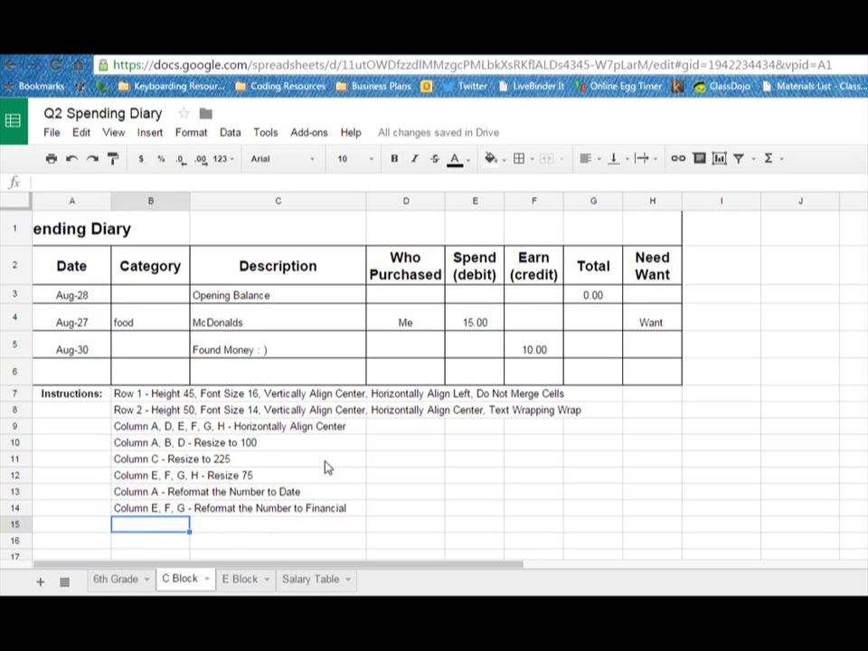
- Apply the Financial number format to columns E through G
drag(463, 199, 596, 200)
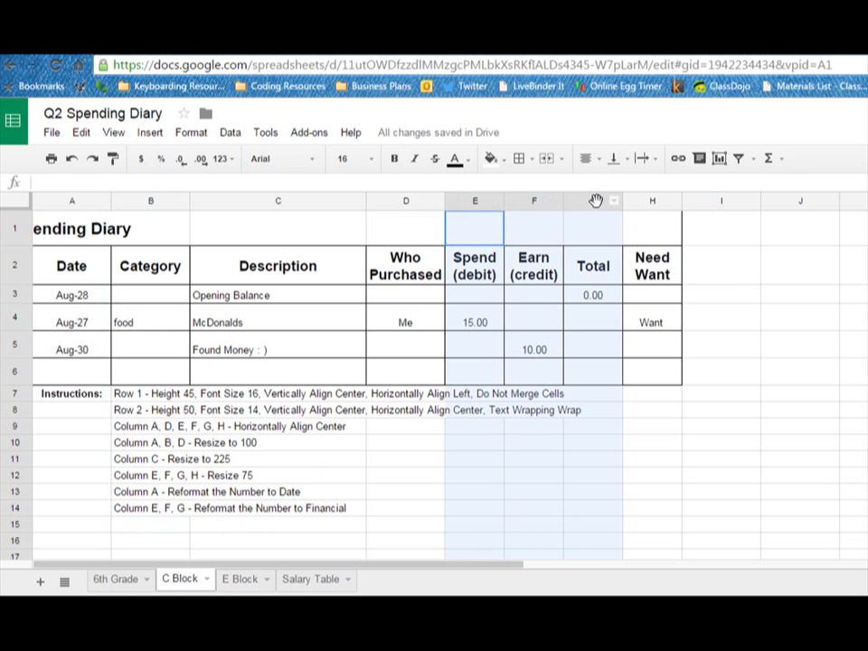
click(195, 135)
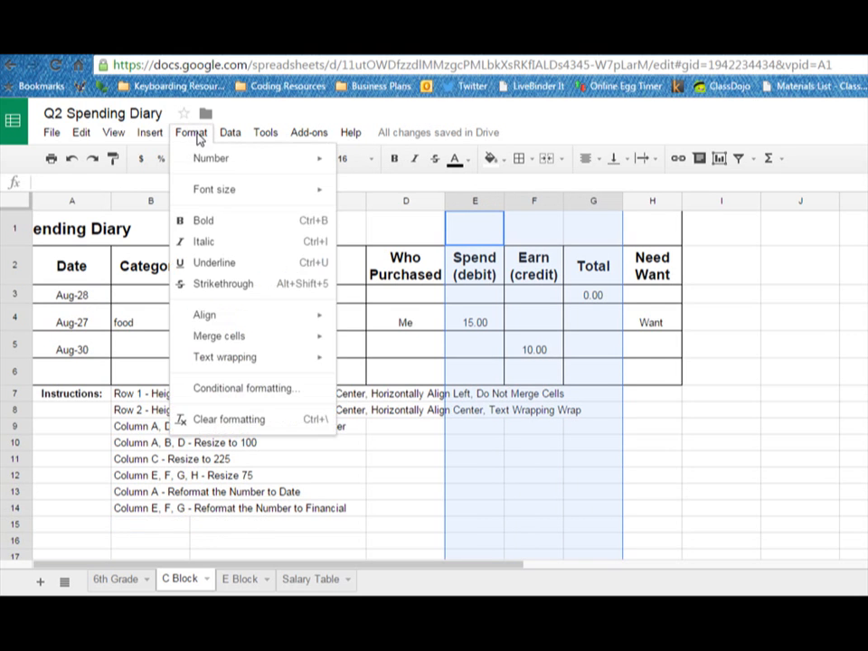
mouse_move(207, 167)
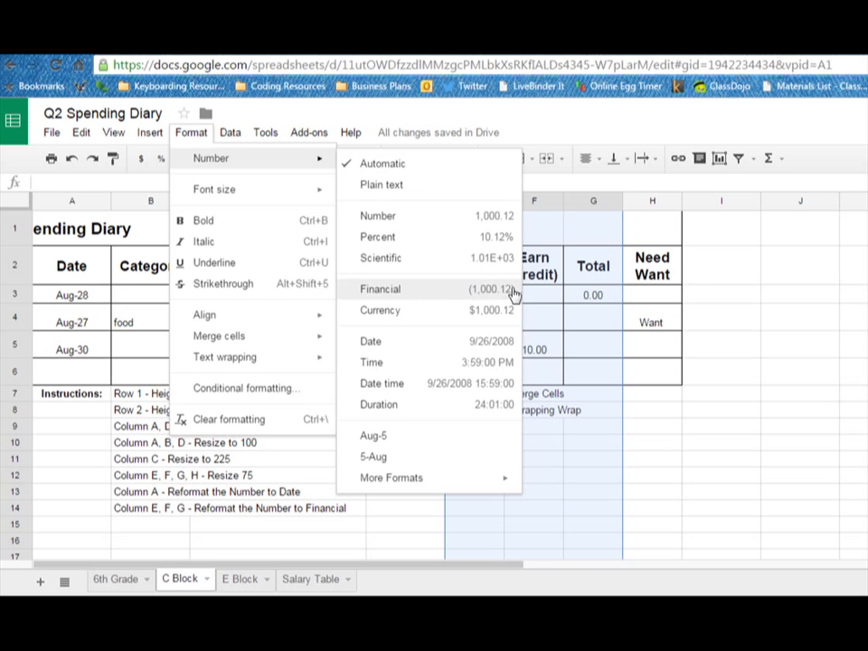
click(439, 297)
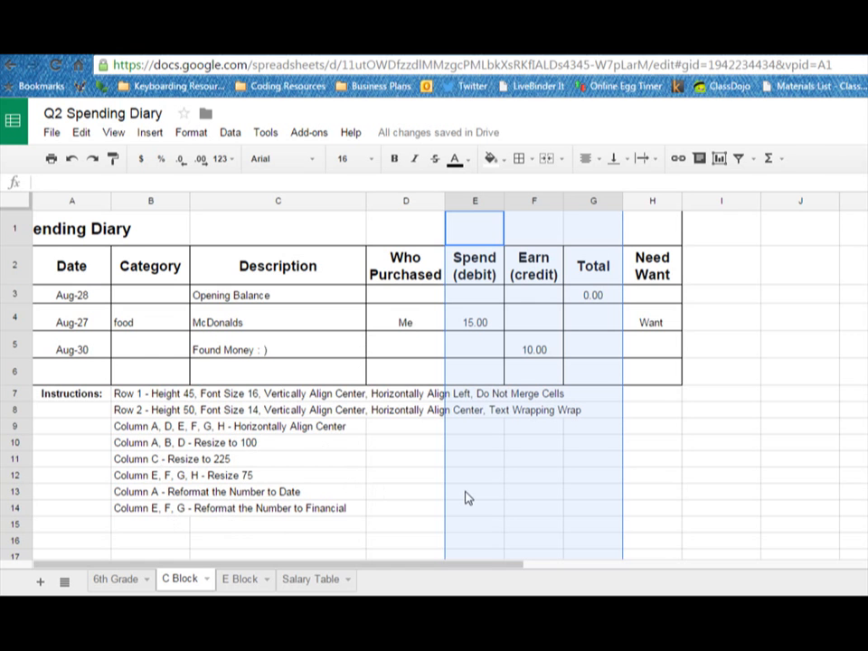
click(468, 460)
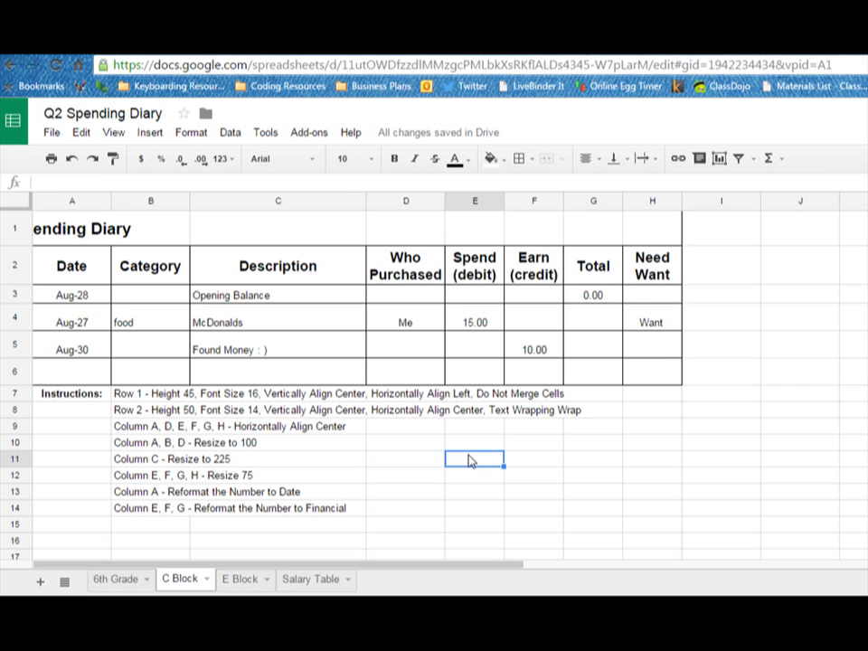
click(71, 236)
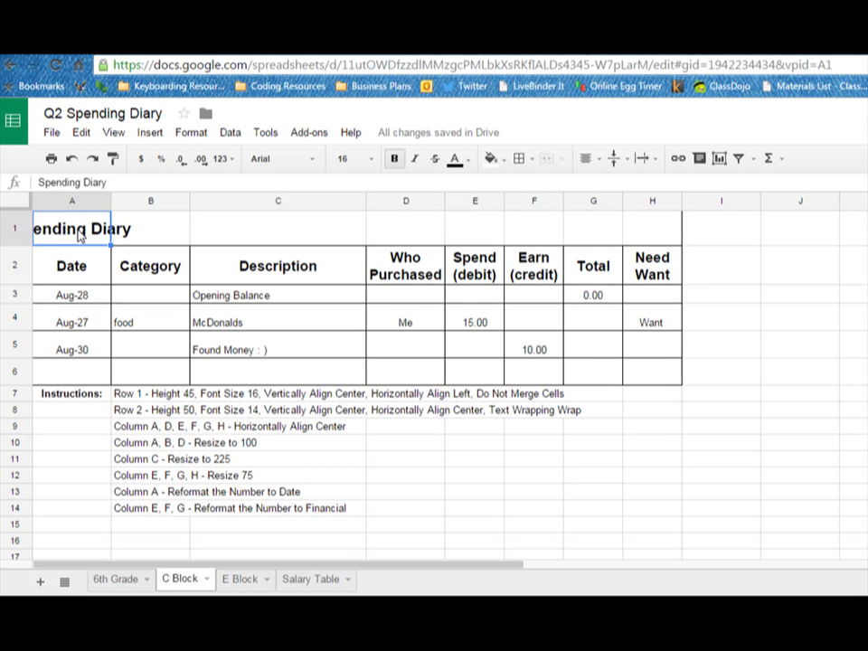
click(74, 201)
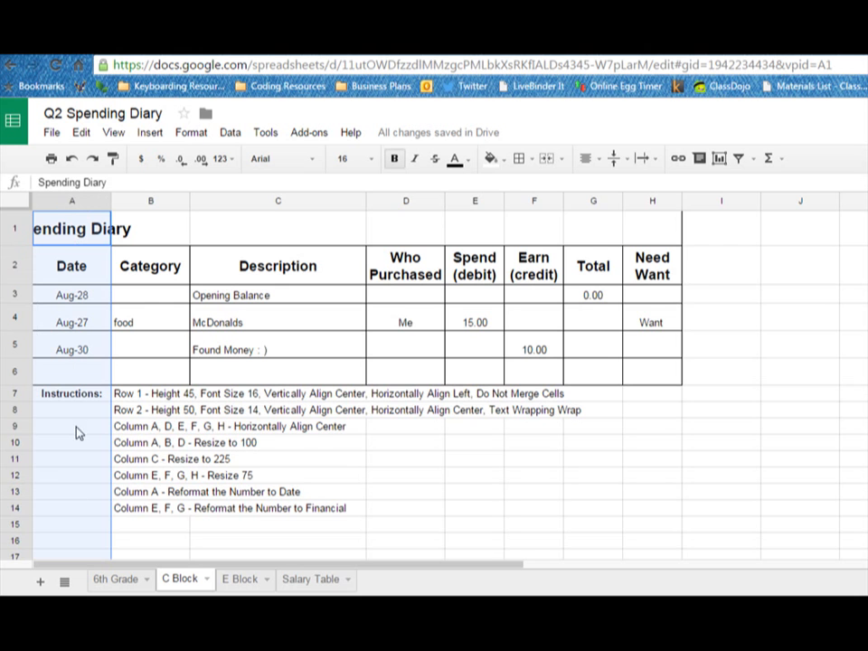
click(13, 226)
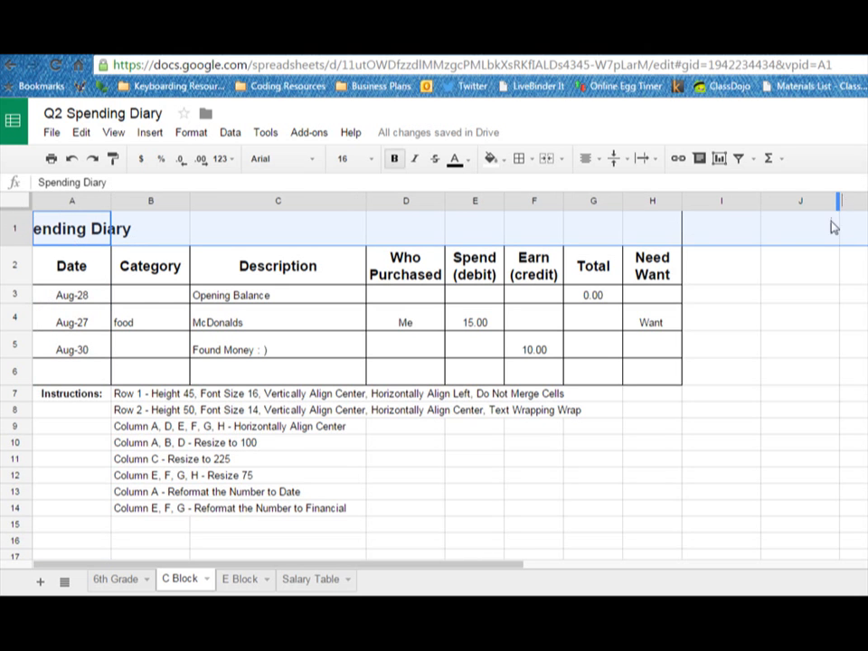
click(252, 298)
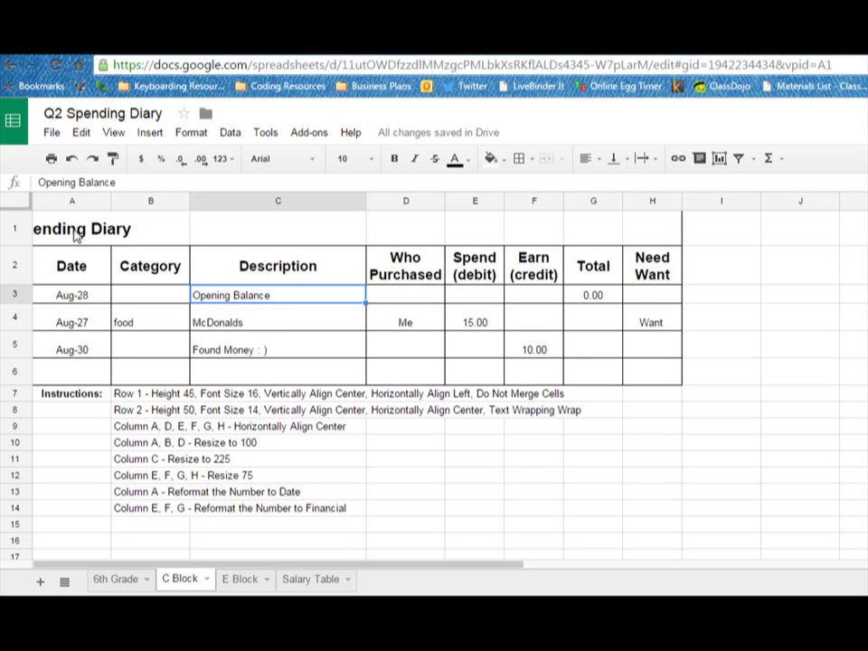
click(76, 234)
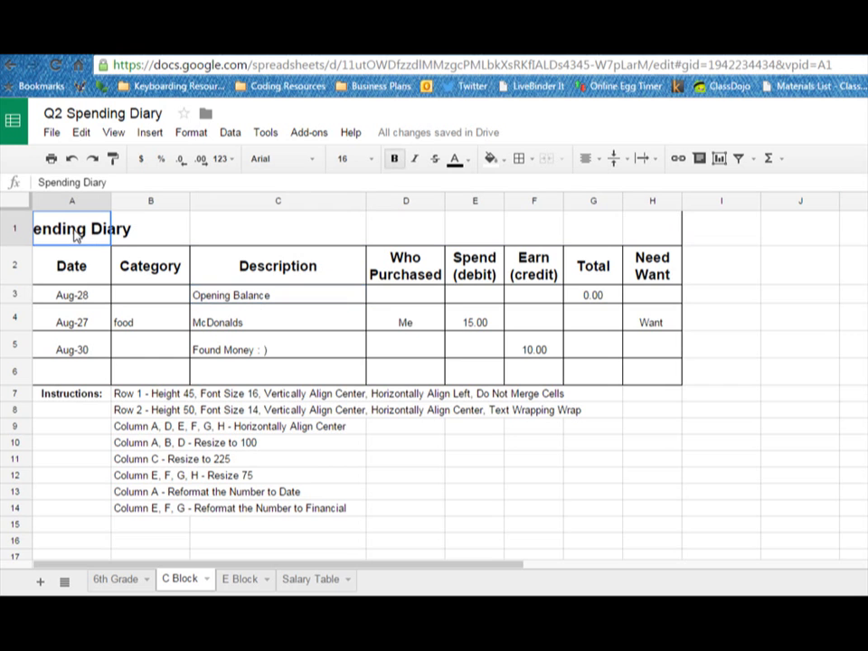
- Merge all cells of A1:H1 and center the Spending Diary title horizontally and vertically
mouse_move(54, 234)
mouse_down()
mouse_move(275, 244)
mouse_move(385, 229)
mouse_move(636, 232)
mouse_up()
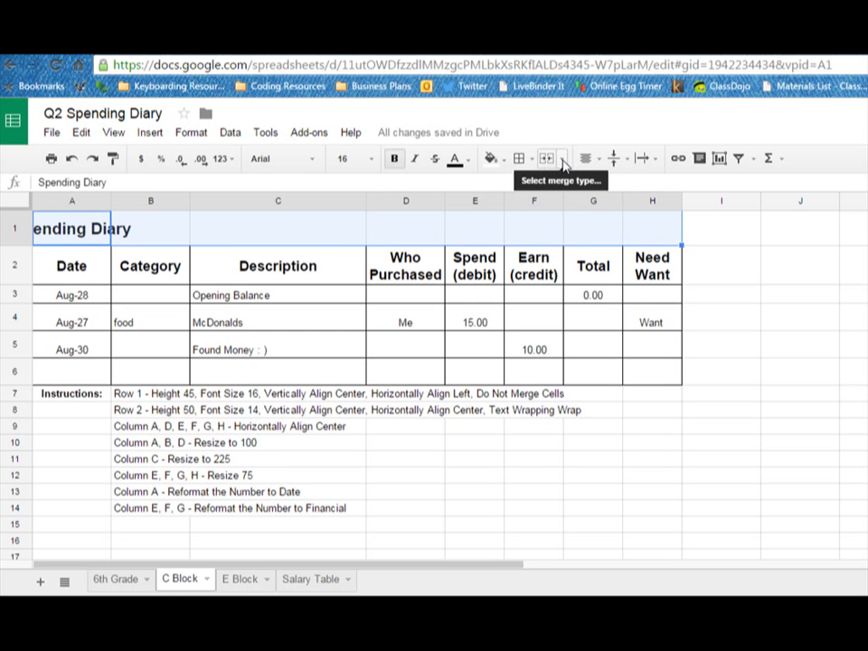
click(562, 159)
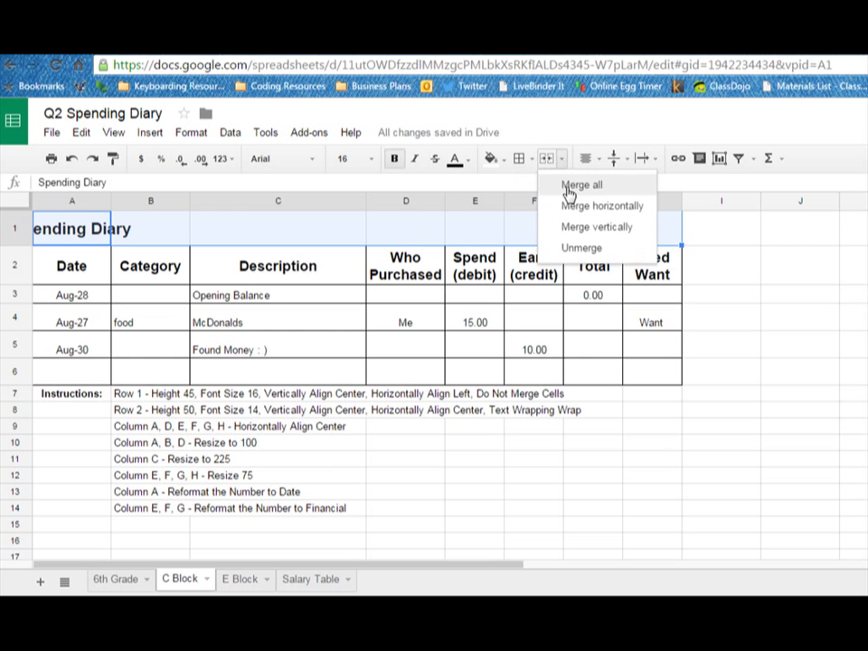
click(568, 187)
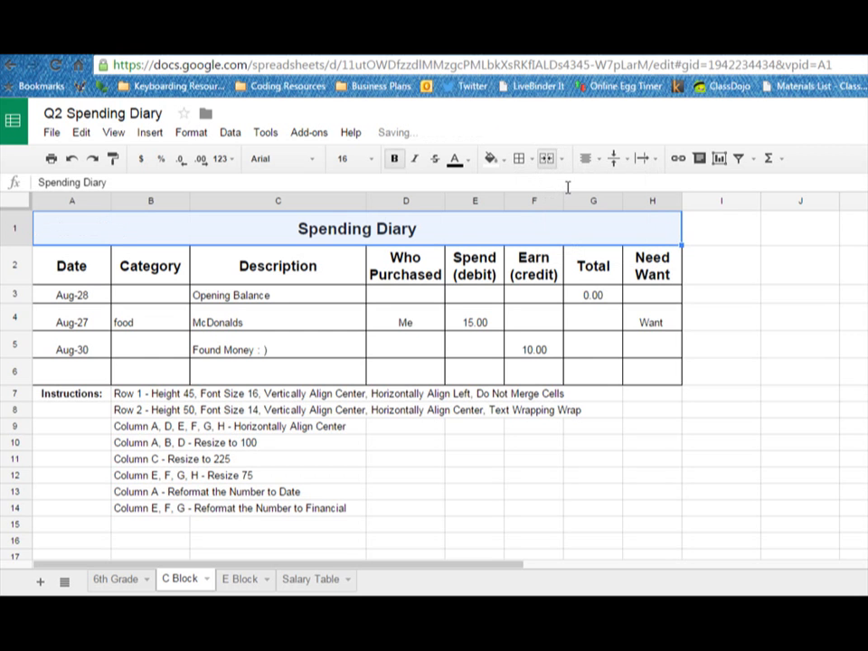
click(597, 161)
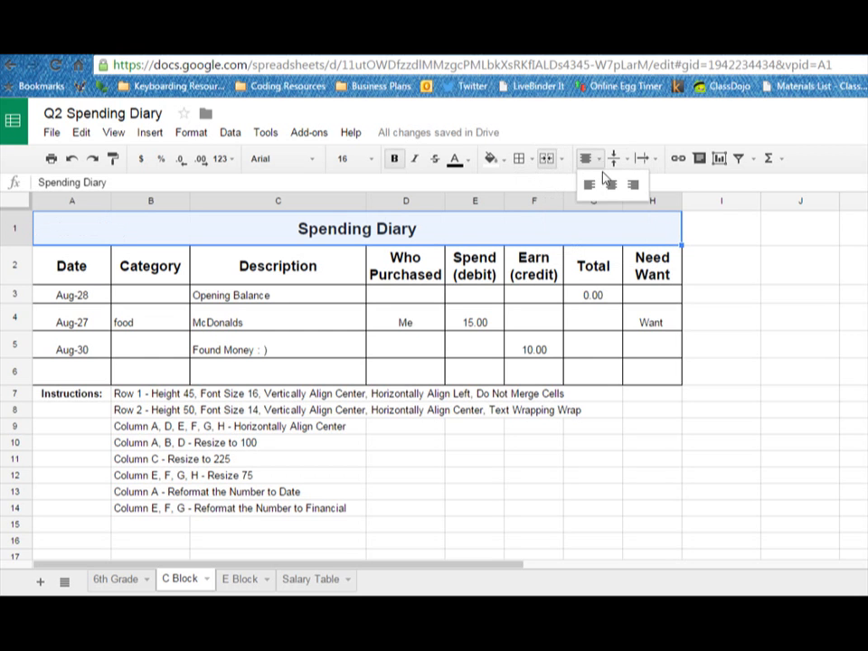
click(613, 187)
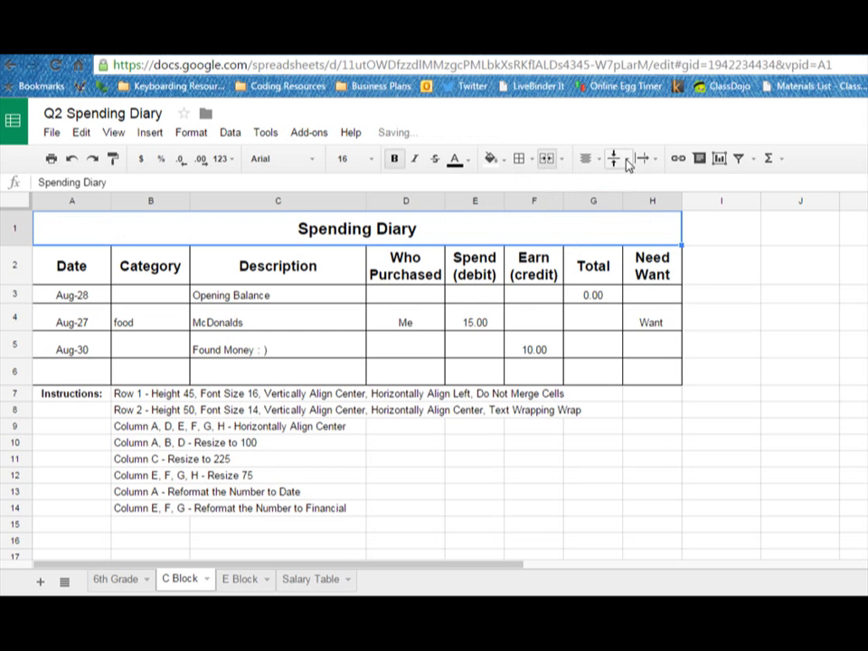
click(627, 162)
click(638, 186)
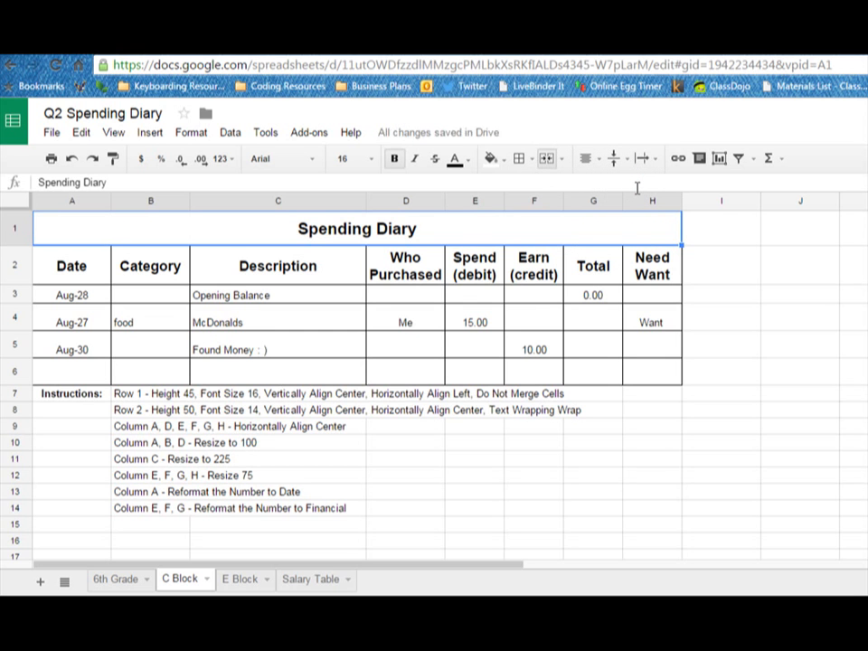
- Fill the merged Spending Diary title row with light blue
click(490, 159)
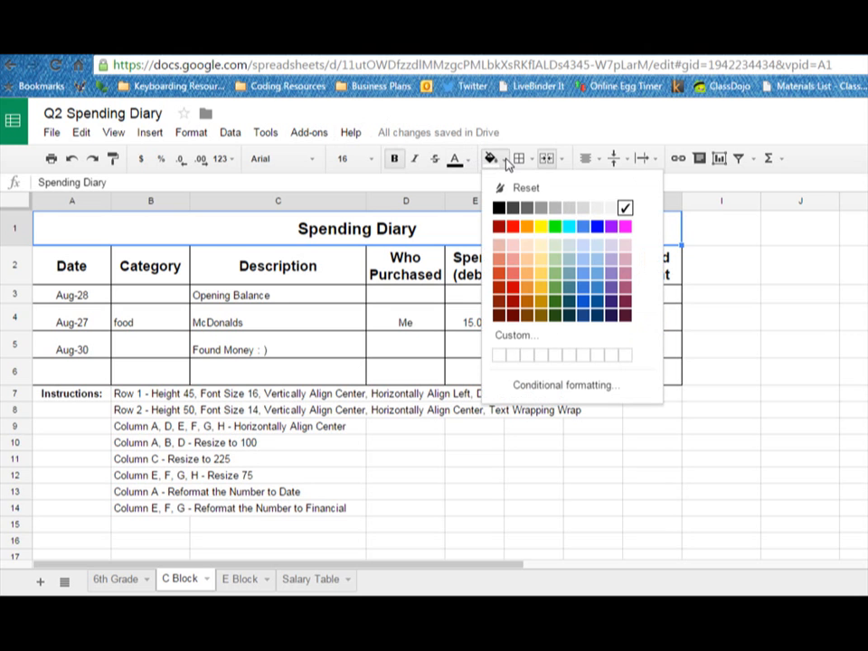
click(588, 246)
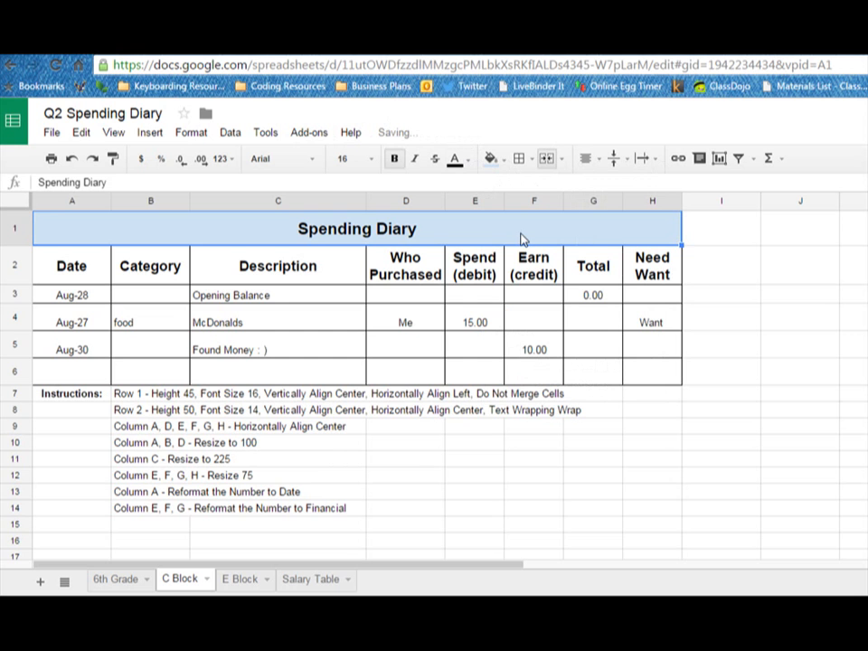
click(415, 445)
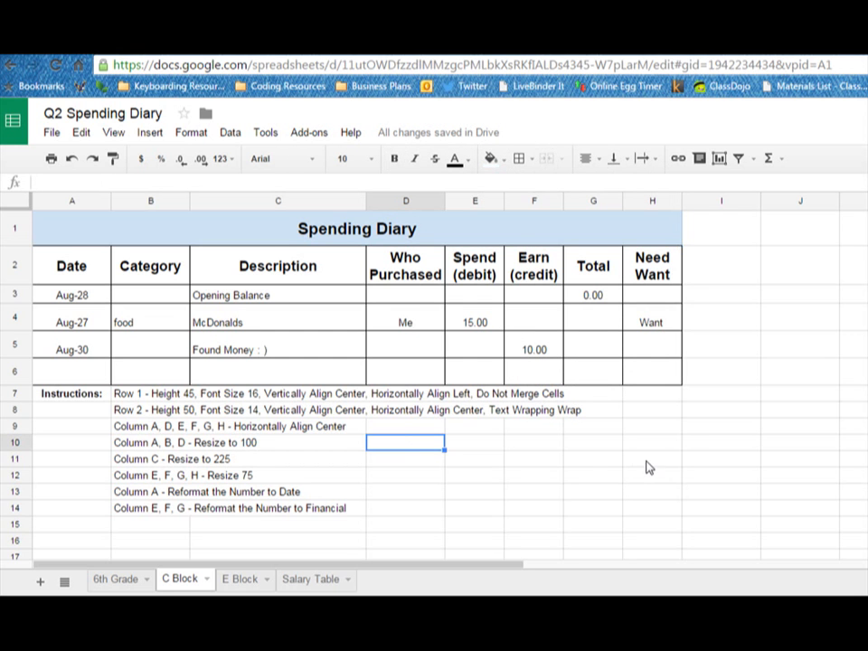
- Enter 1 in cell G10
click(576, 446)
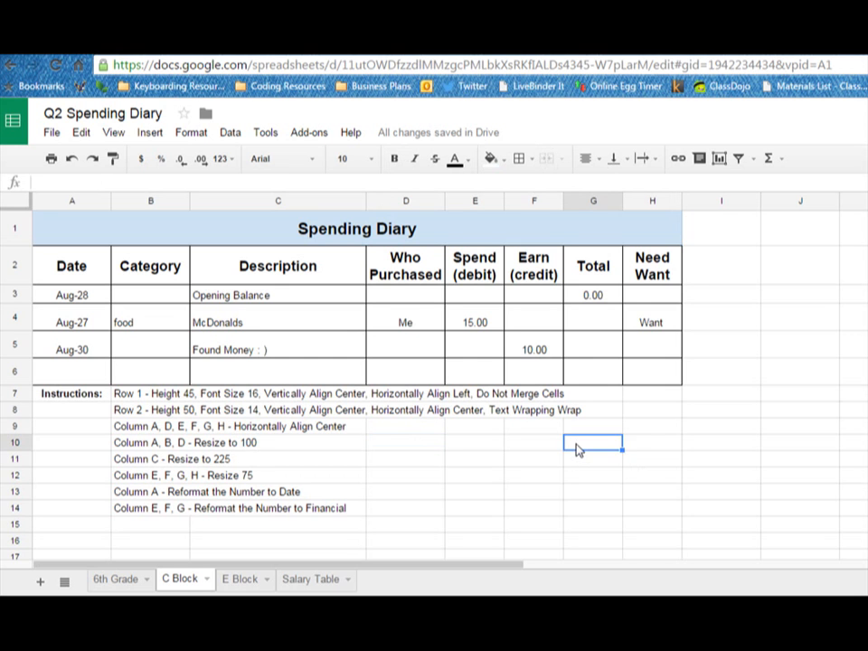
text(1)
key(Return)
- Enter 2 in G11 and extend the number series down to G15 and across to column I
text(2)
key(Return)
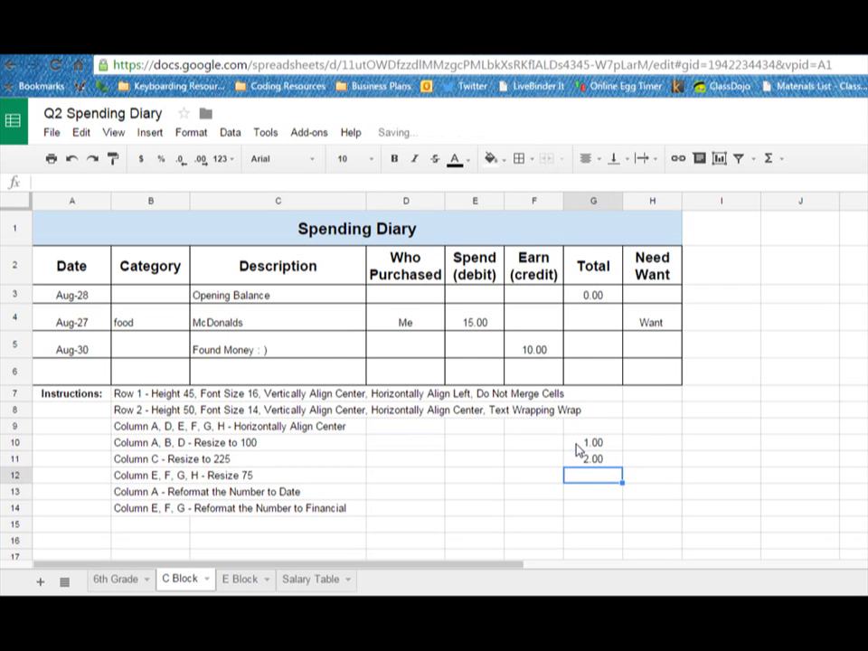
click(590, 445)
drag(590, 445, 594, 462)
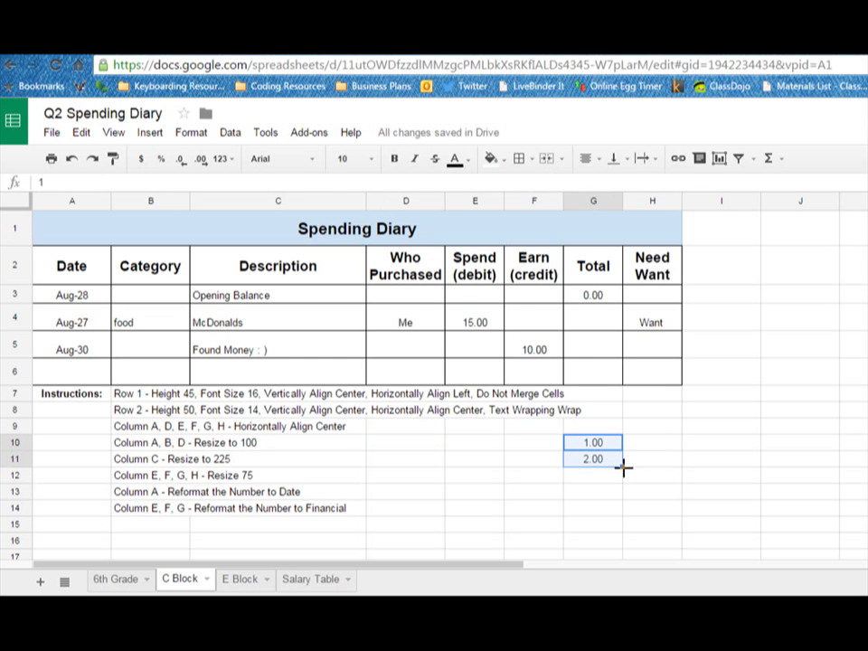
drag(623, 466, 623, 525)
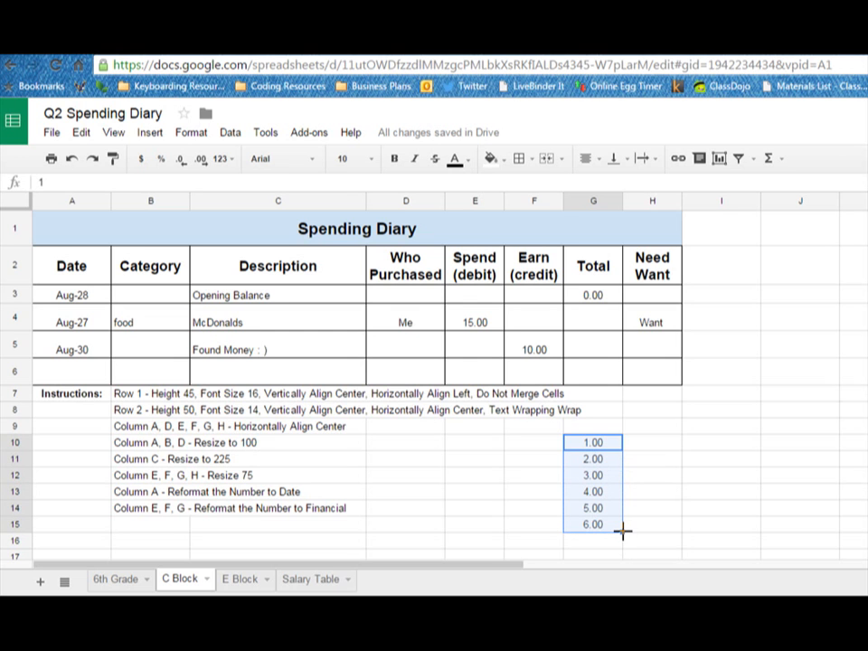
drag(622, 531, 705, 537)
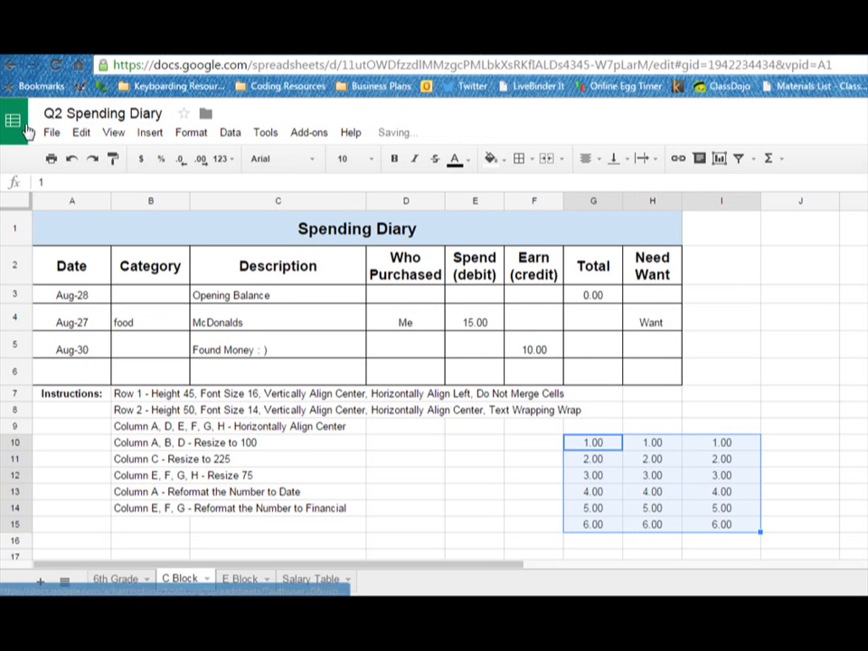
- Undo the series fills across and down, along with the 2 entered in G11
click(73, 159)
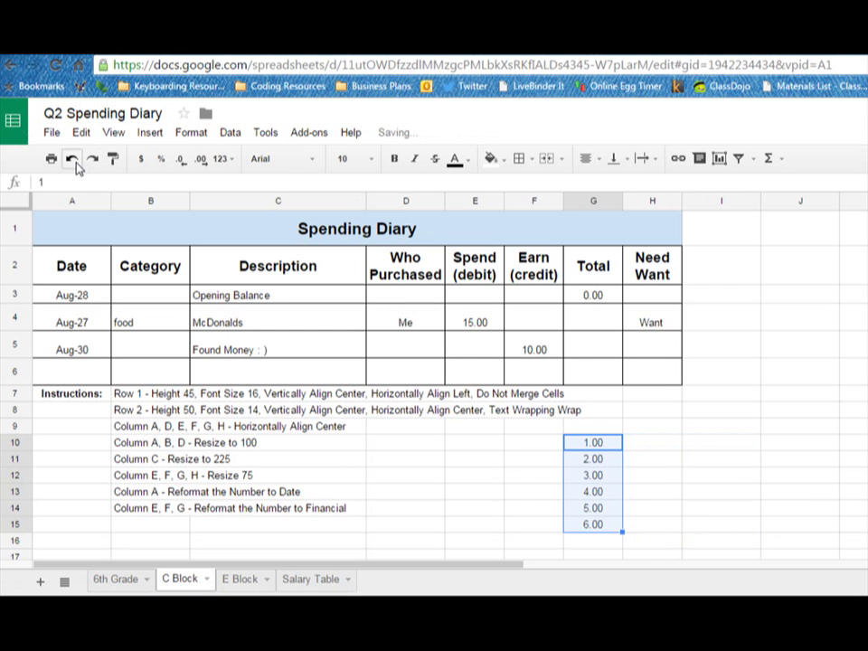
click(72, 159)
click(73, 159)
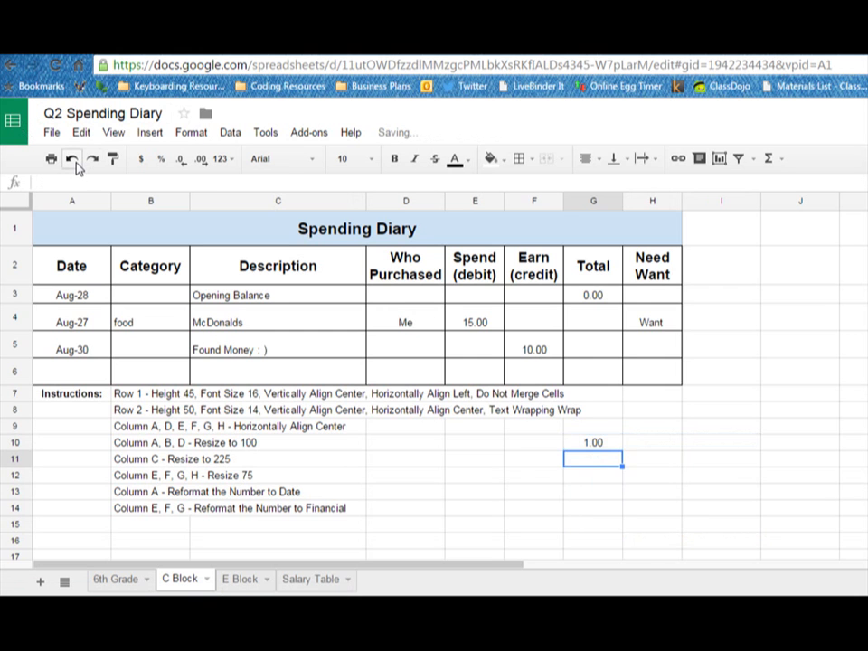
- Fill the 1 in G10 down to G14 and across to column I, and undo both fills
click(580, 447)
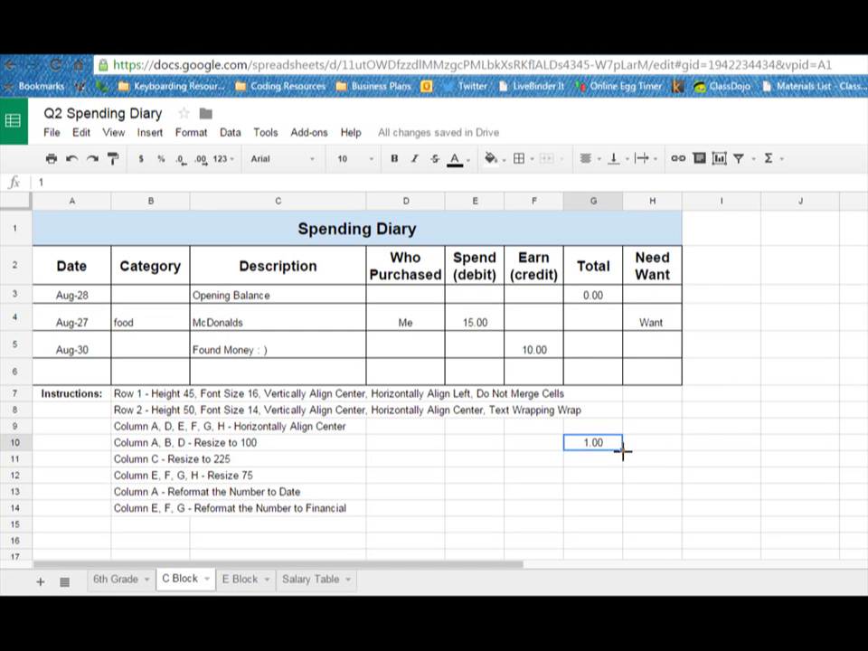
drag(622, 450, 741, 507)
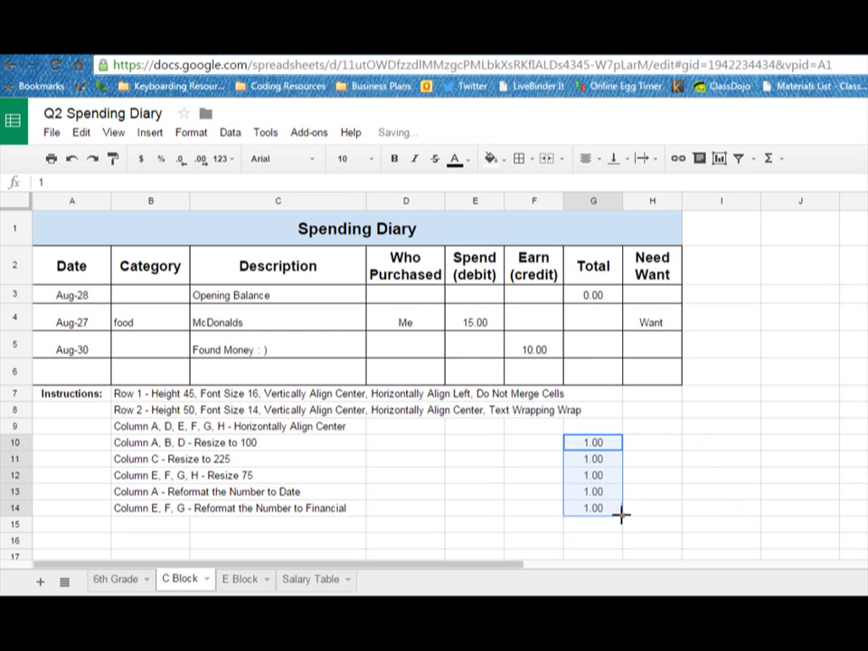
drag(622, 514, 715, 509)
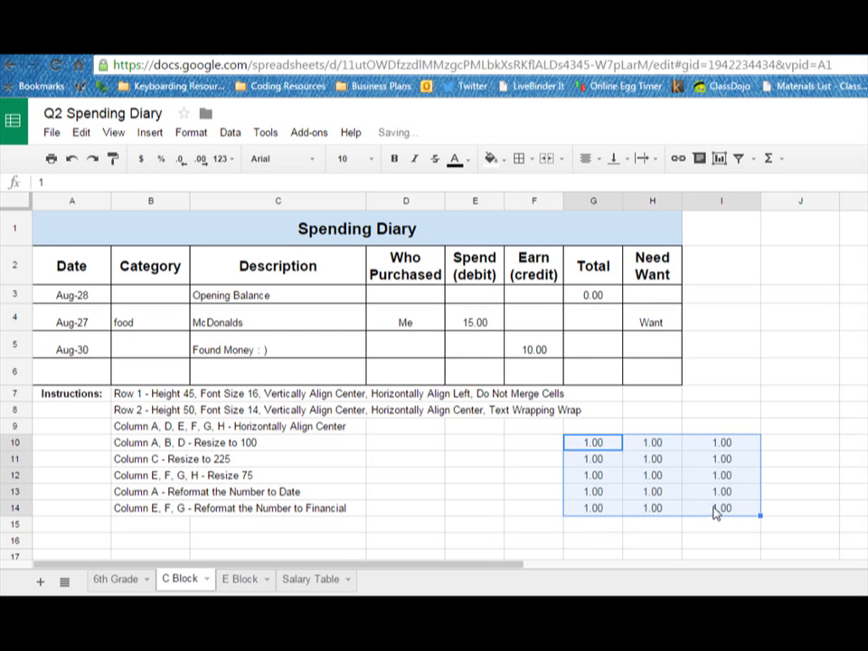
click(72, 160)
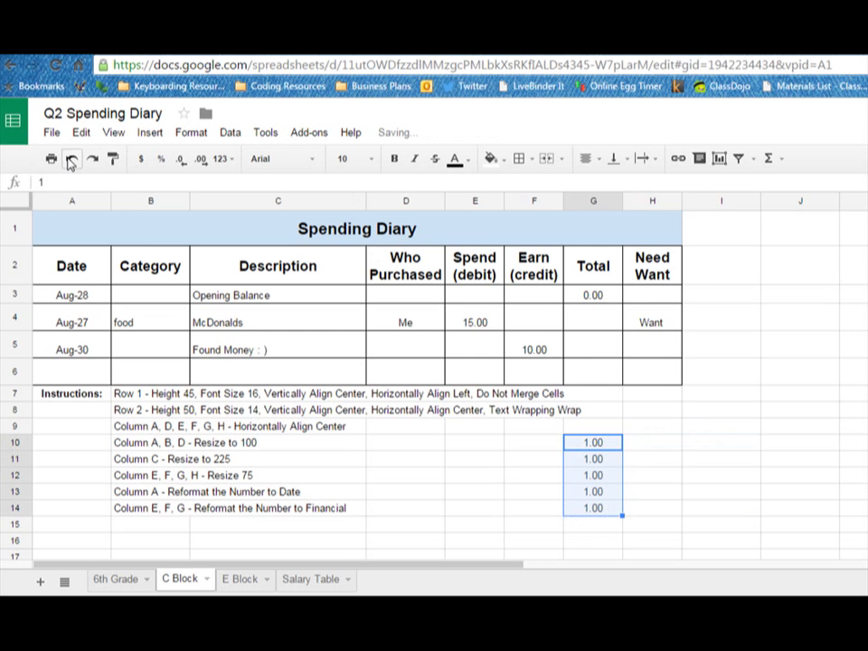
click(71, 159)
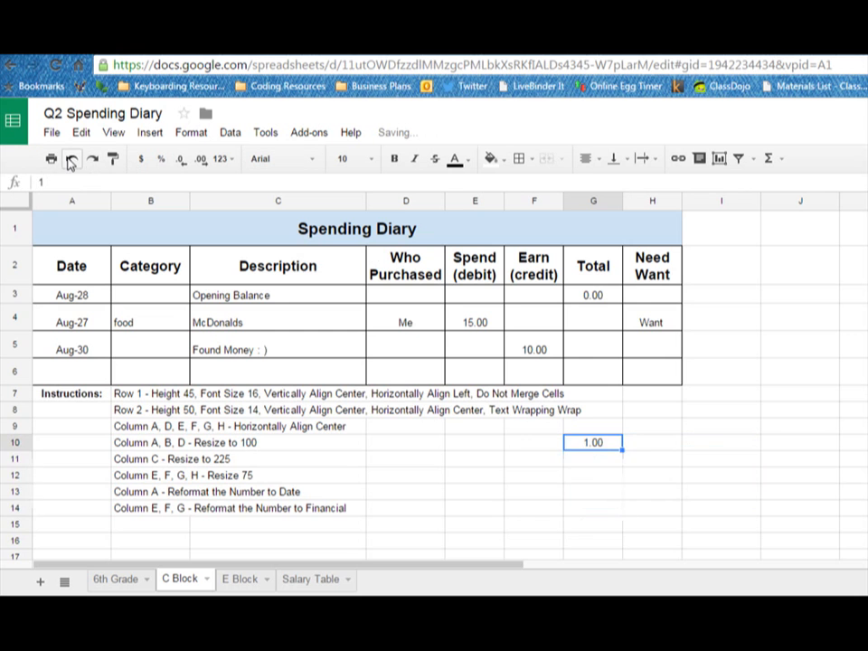
- Enter 2 in G11 and extend the series from G10:G11 down to G14
click(603, 465)
text(2)
key(Return)
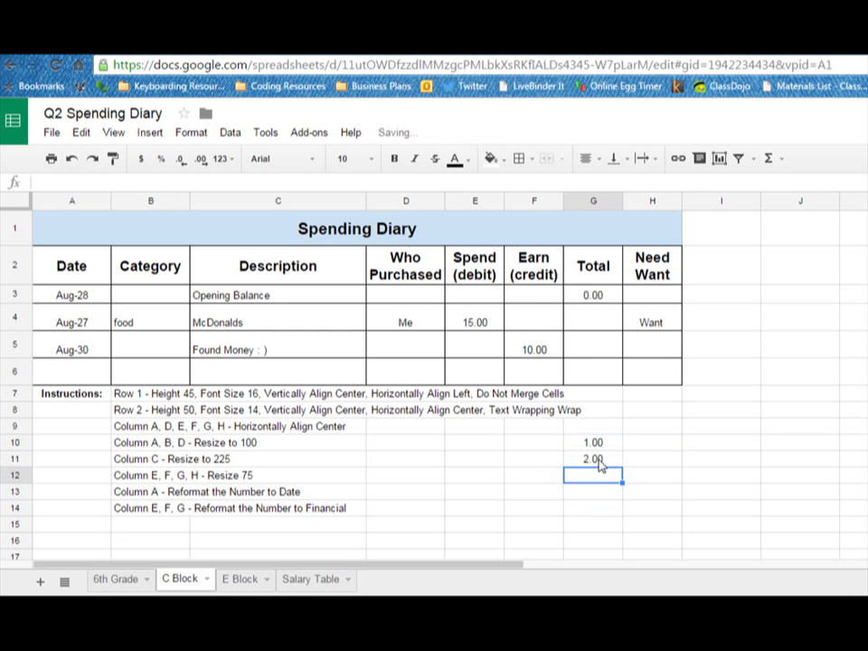
drag(595, 442, 599, 463)
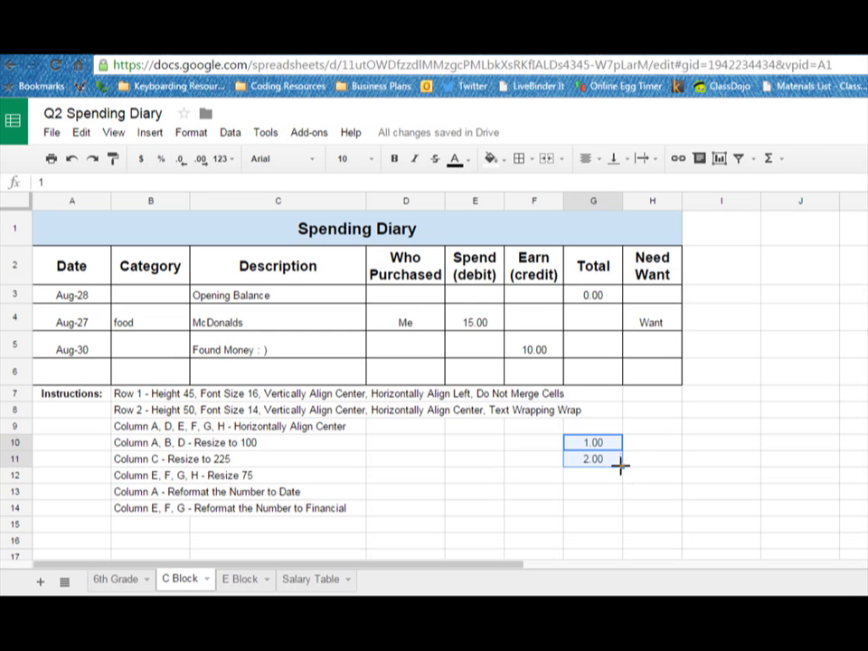
drag(622, 466, 623, 512)
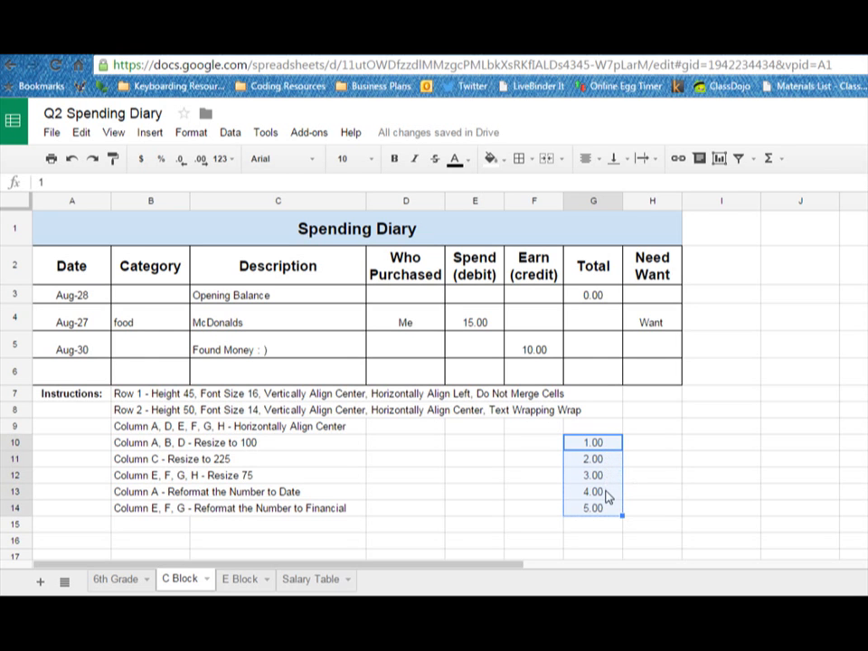
- Undo the series fill in column G and the 2 entered in G11
click(598, 460)
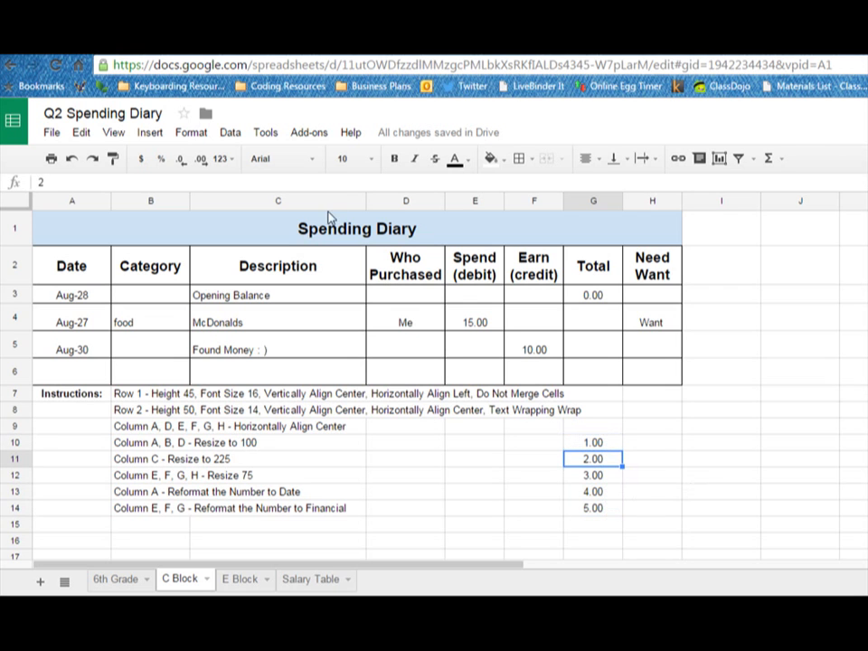
click(72, 159)
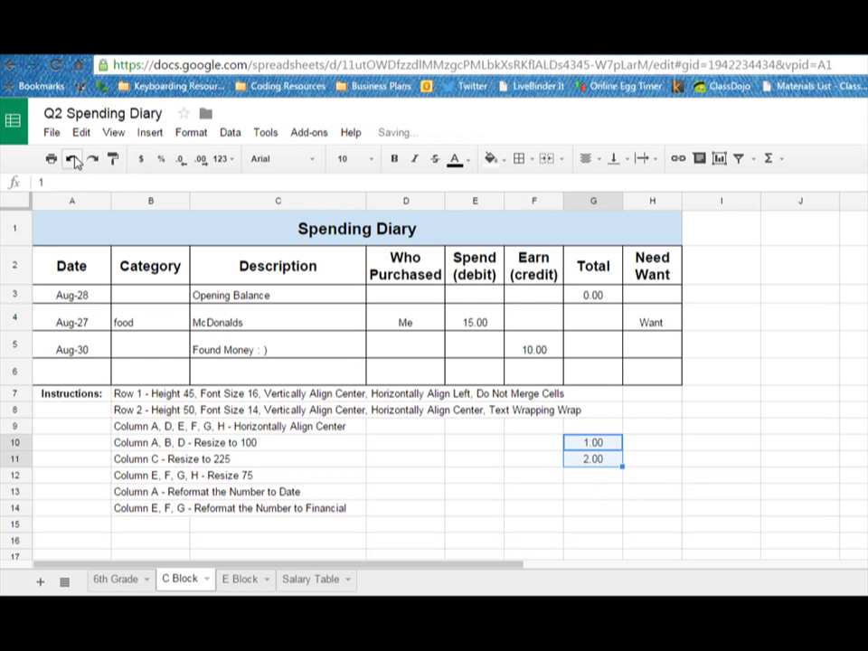
click(73, 160)
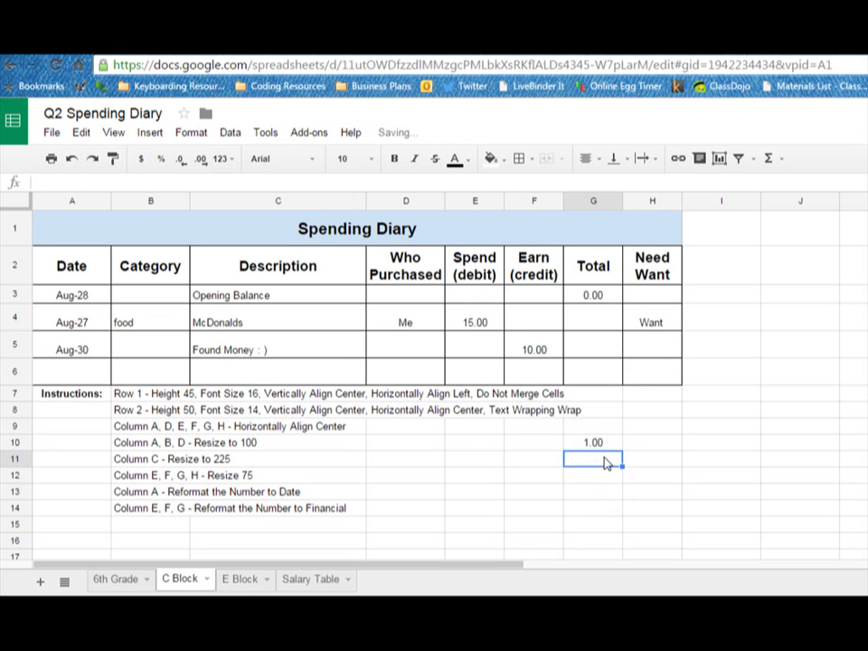
- Enter 3 in G11 and extend the 1, 3 series down to G14
text(3)
key(Return)
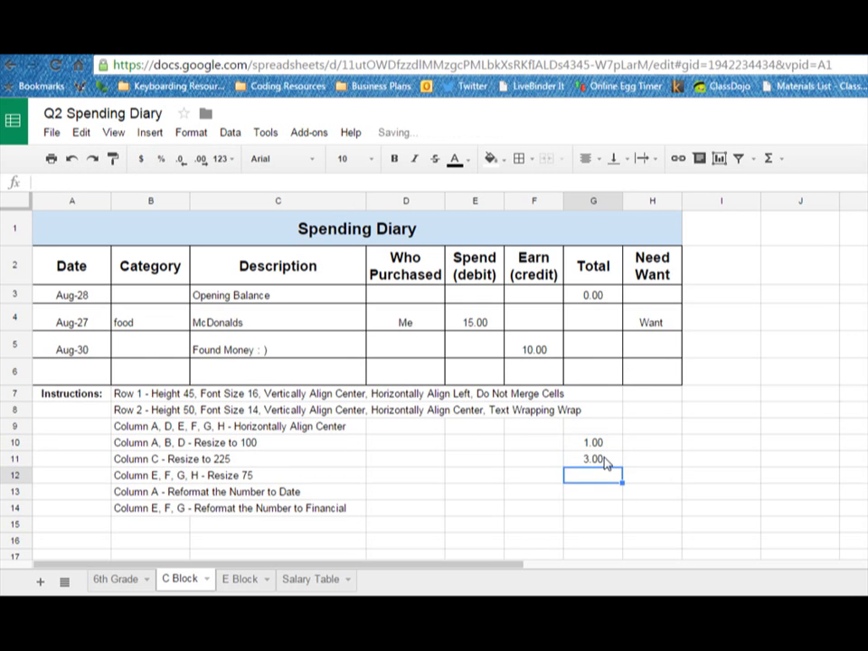
drag(604, 443, 622, 512)
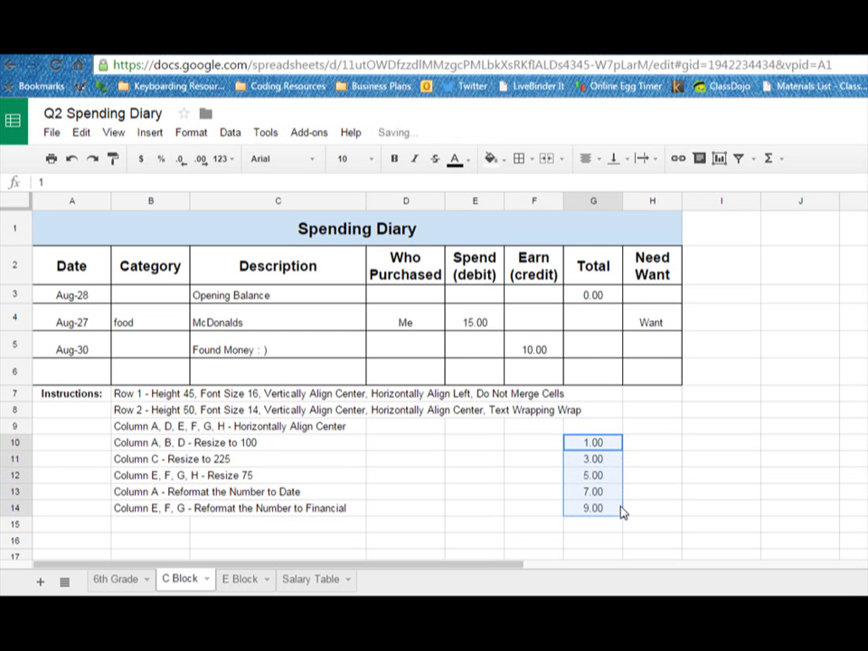
- Enter the dates dec 1 in H10 and dec 2 in H11, and extend the date series down to H16
click(676, 443)
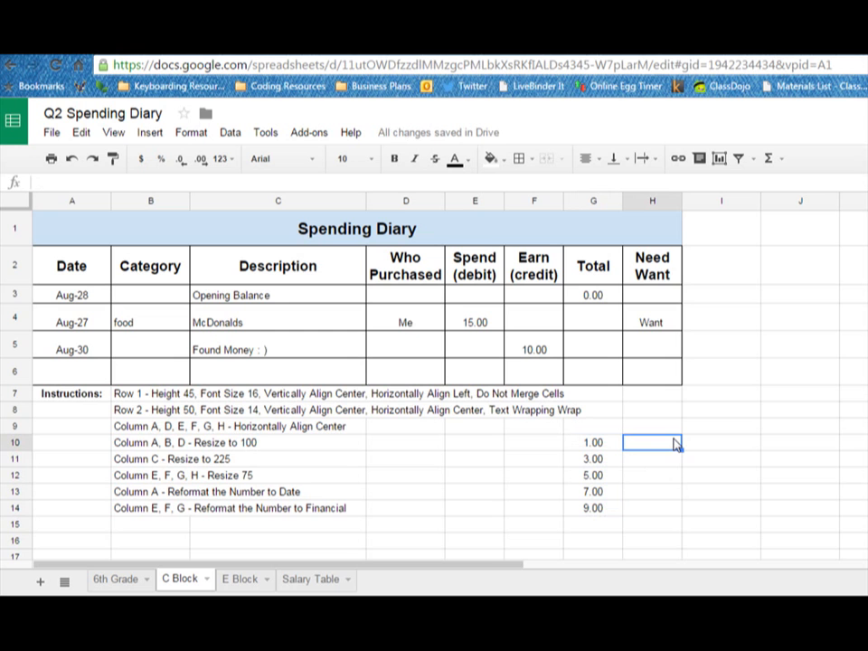
text(ded)
key(BackSpace)
text(c 1)
key(Return)
text(dec 2)
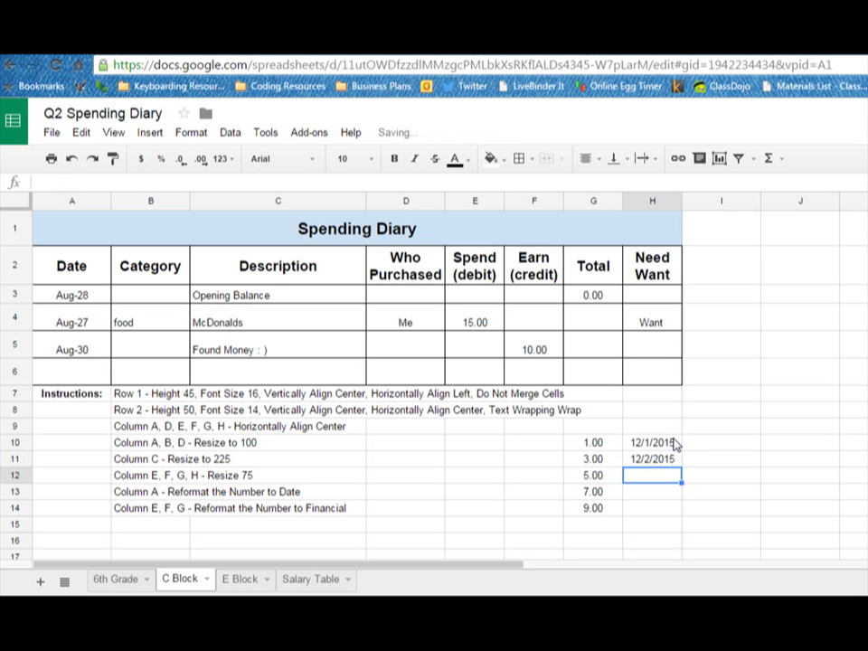
drag(674, 444, 677, 544)
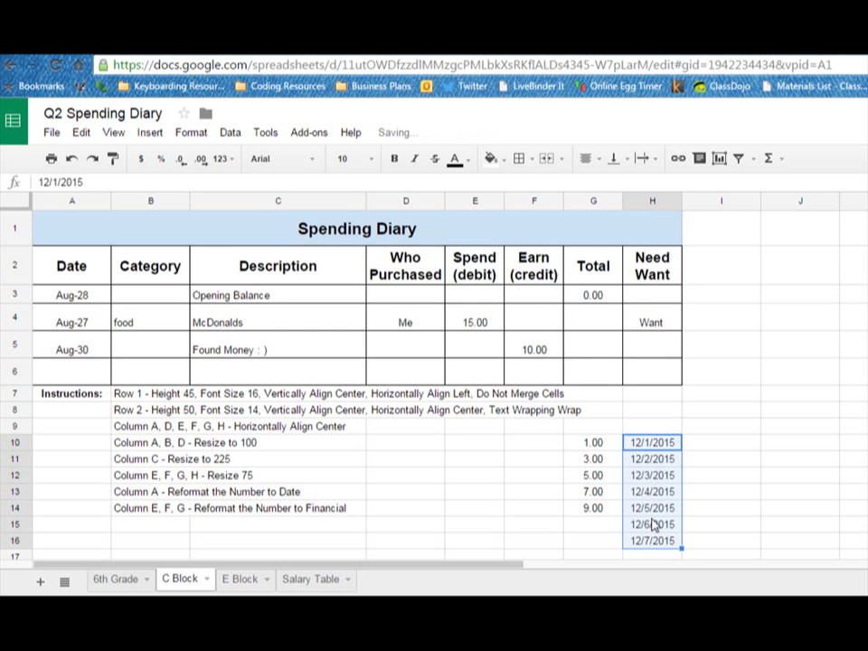
- Undo all the date and number entries and fills in columns G and H, back through the 1 in G10
click(74, 159)
click(73, 159)
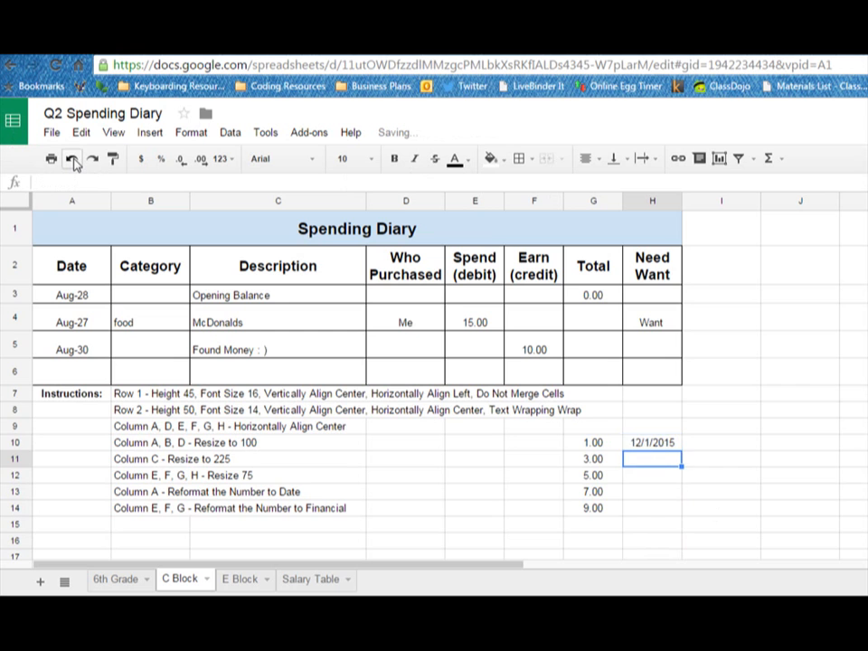
click(73, 159)
click(74, 159)
click(73, 159)
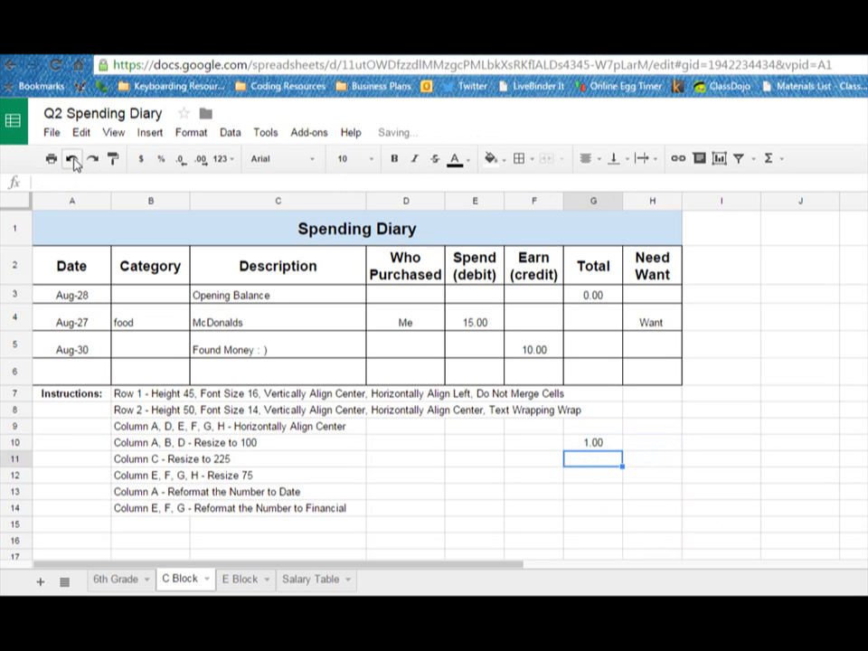
click(73, 159)
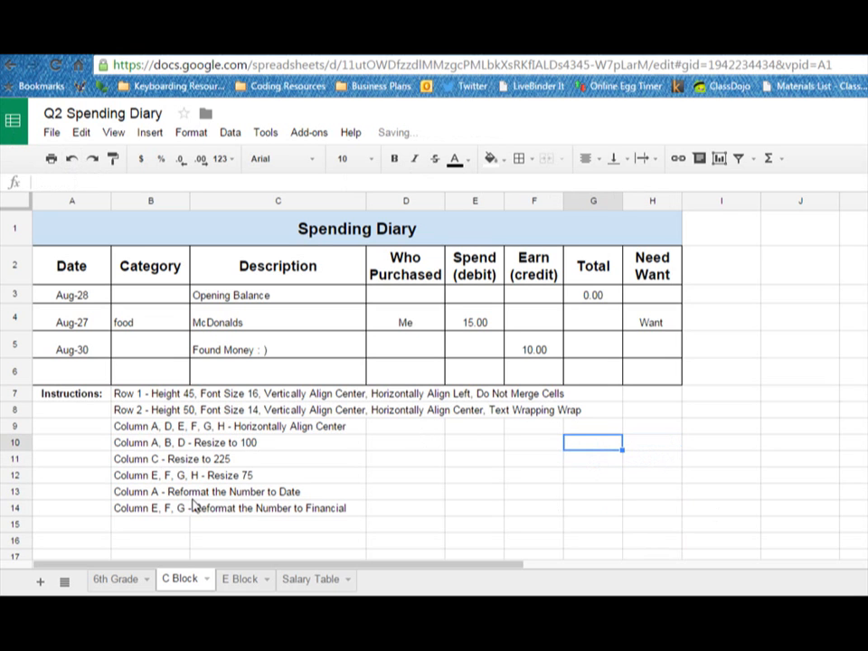